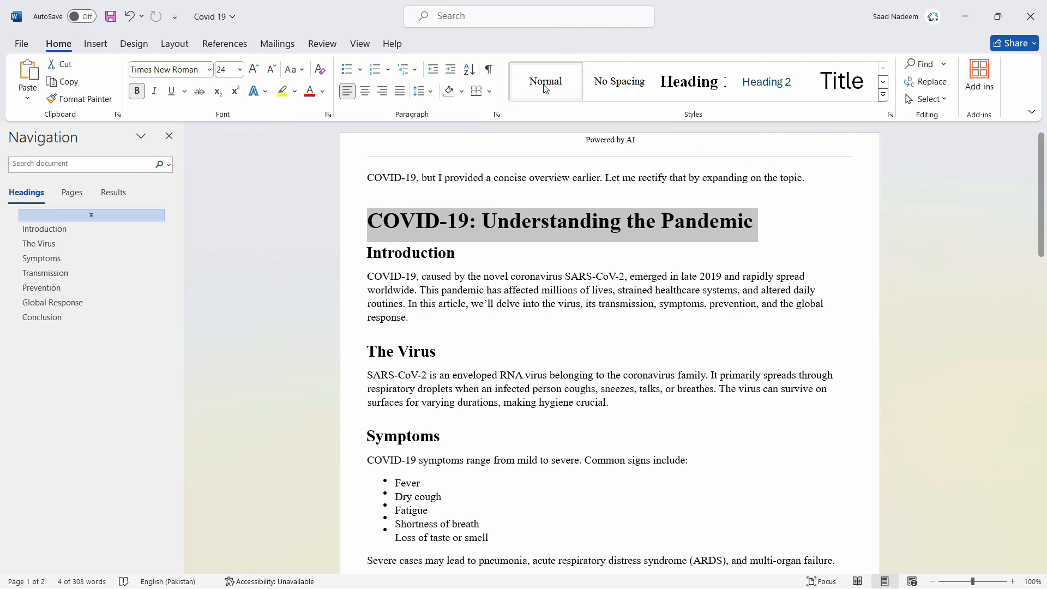
- Apply the Normal style to the article title and the Introduction, The Virus and Symptoms headings
click(545, 86)
drag(506, 239, 366, 229)
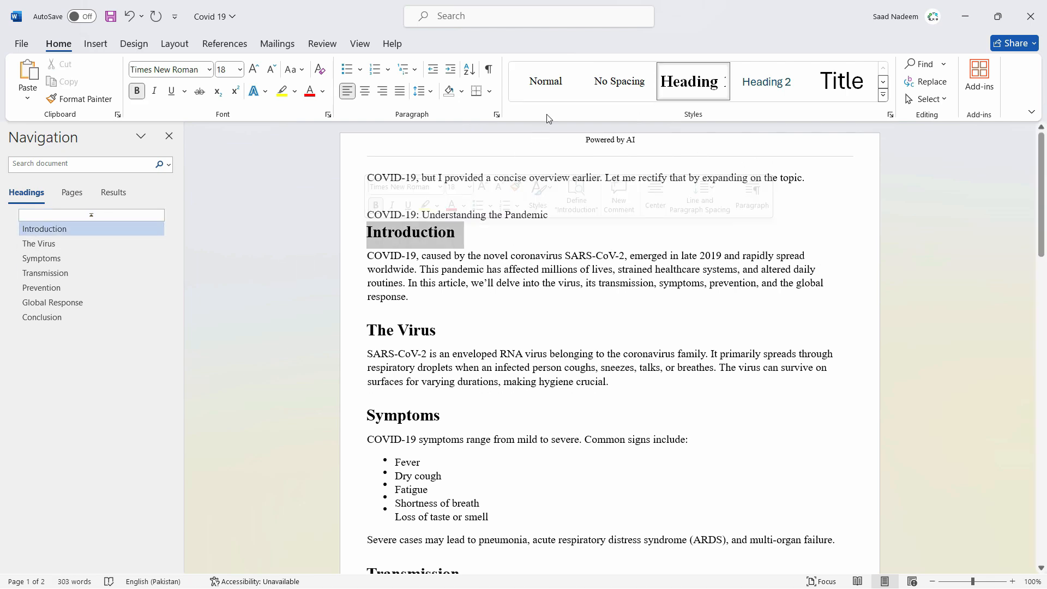
click(545, 82)
drag(435, 317, 393, 319)
click(545, 83)
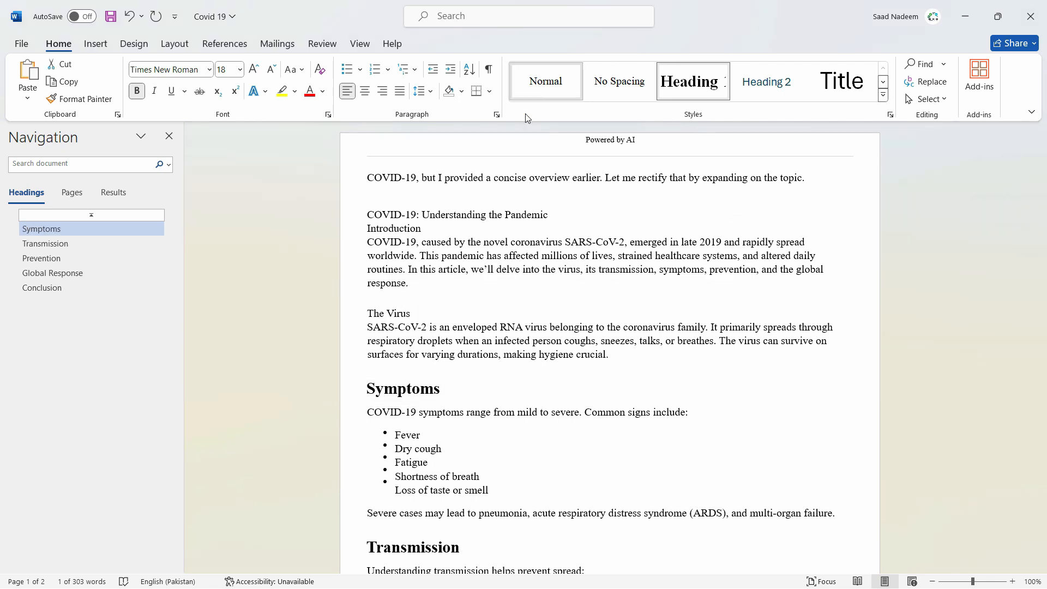
drag(442, 390, 376, 389)
click(545, 83)
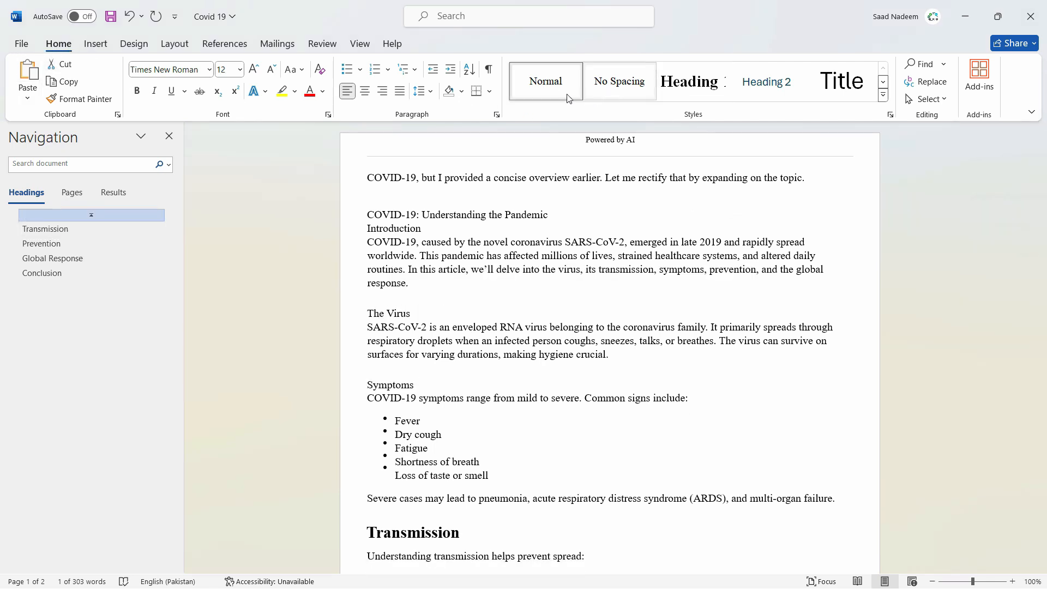
- Remove the bold formatting from the Transmission heading
click(506, 398)
scroll(408, 397, down, 3)
double_click(407, 403)
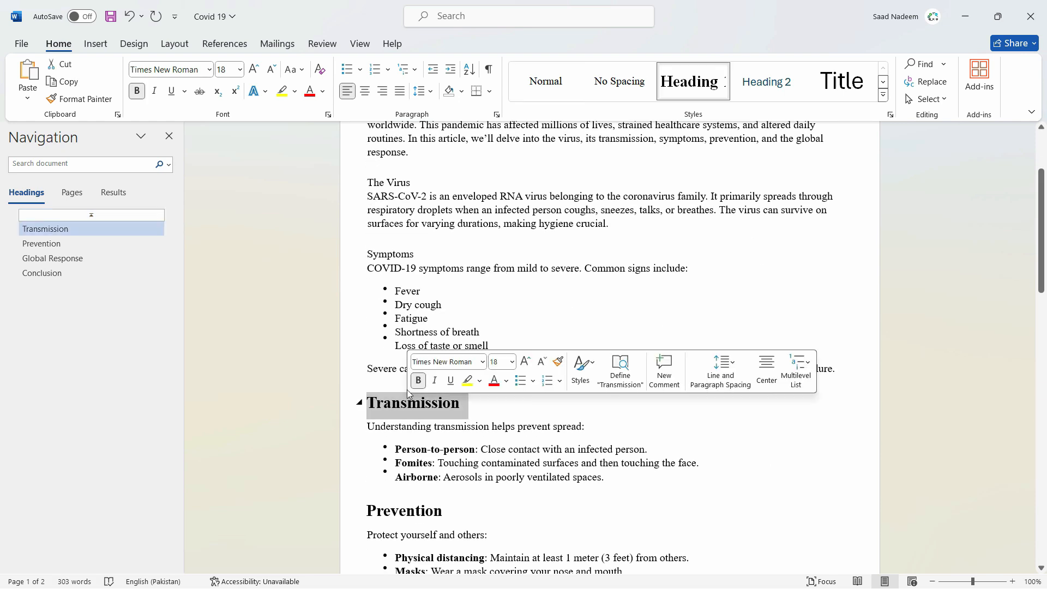
click(137, 94)
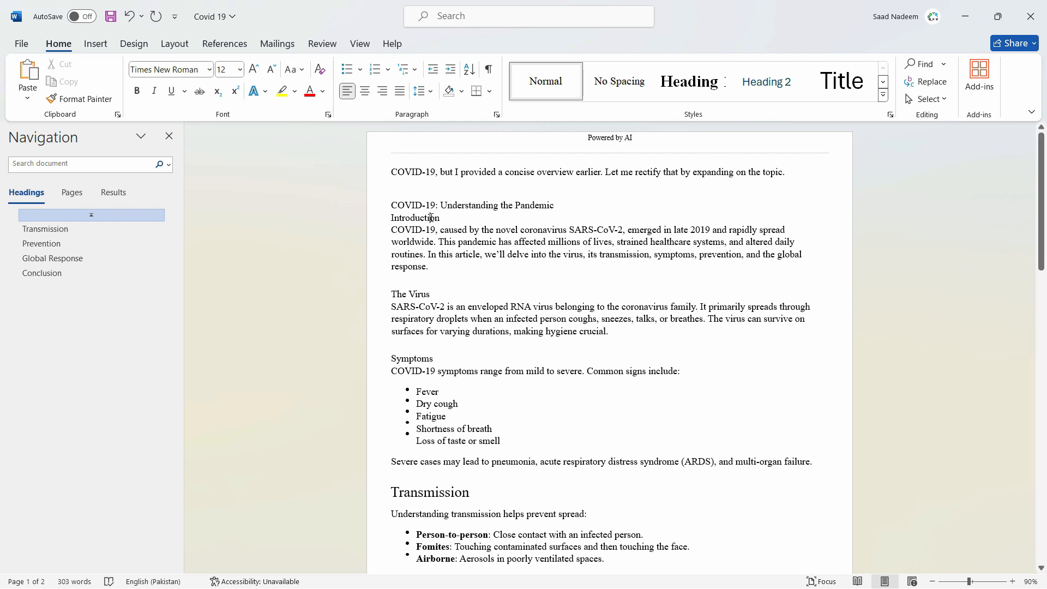
ctrl+scroll(432, 217, up, 4)
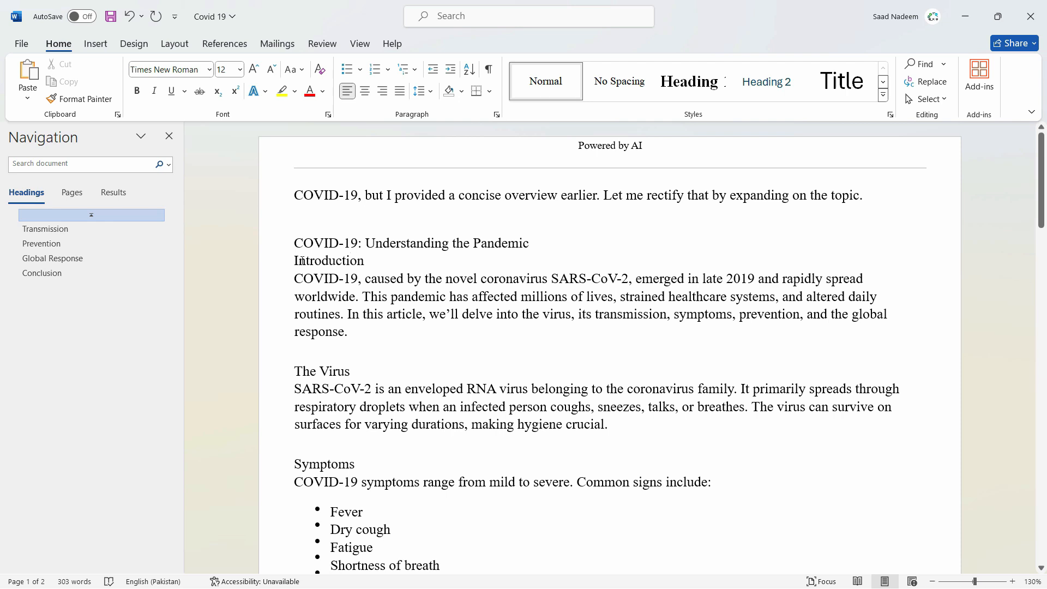
- Apply the Heading 1 style to the Introduction line below the article title
drag(300, 260, 371, 262)
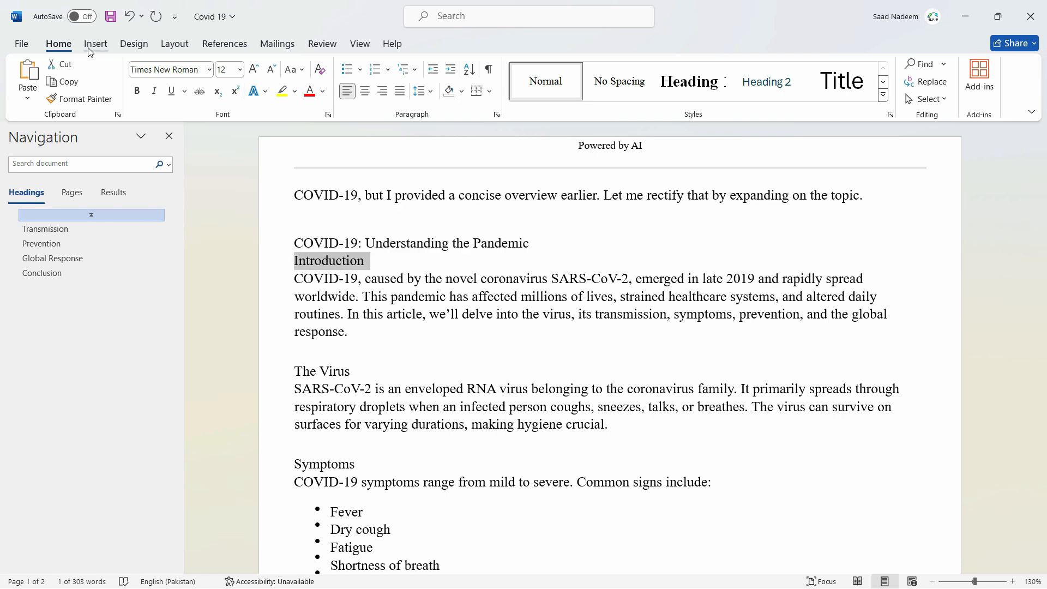
click(692, 81)
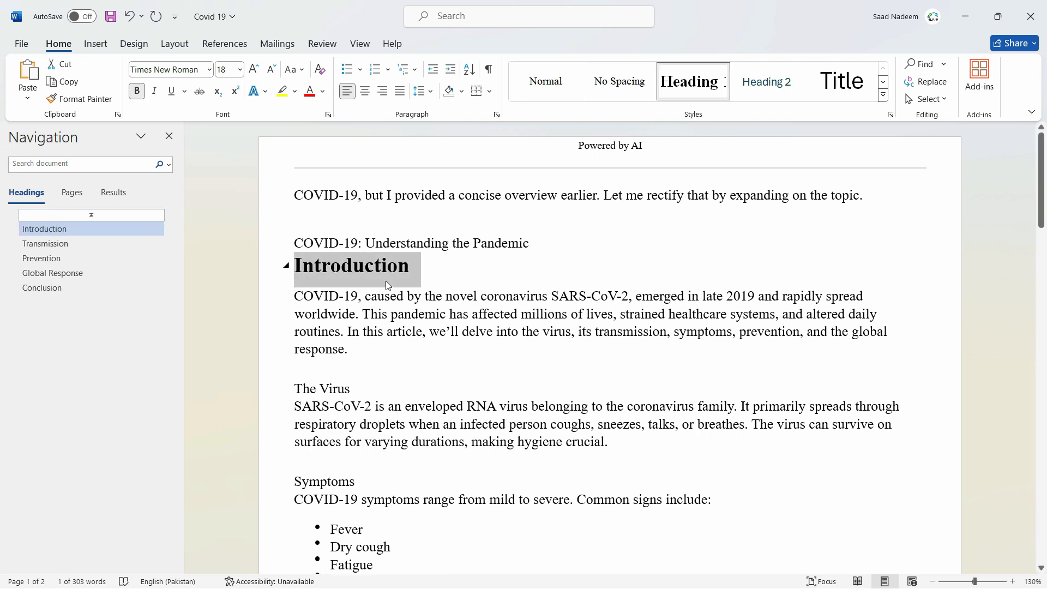
double_click(334, 388)
click(303, 389)
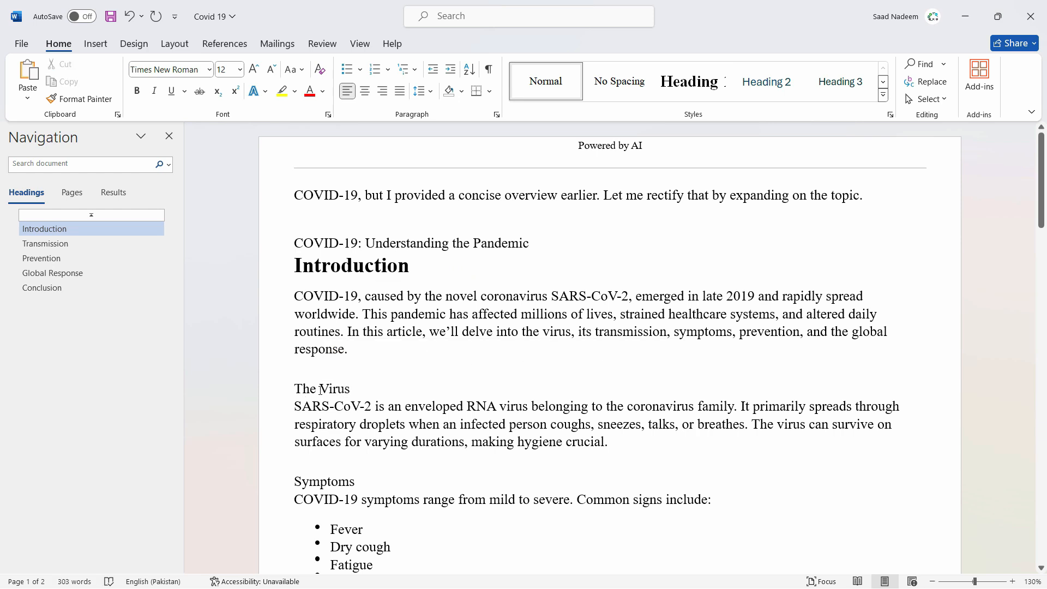
click(385, 270)
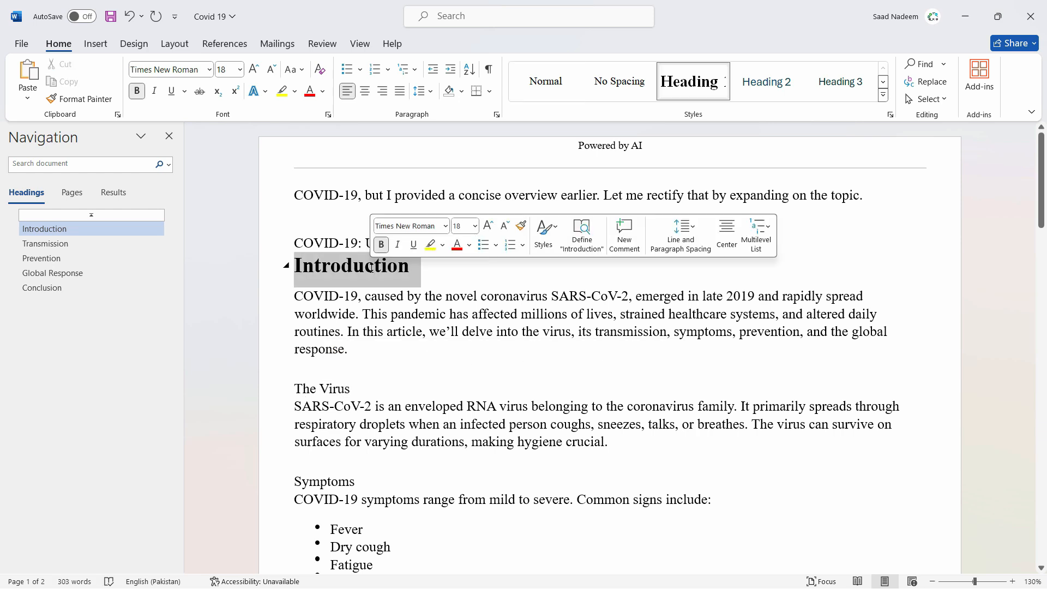
double_click(373, 267)
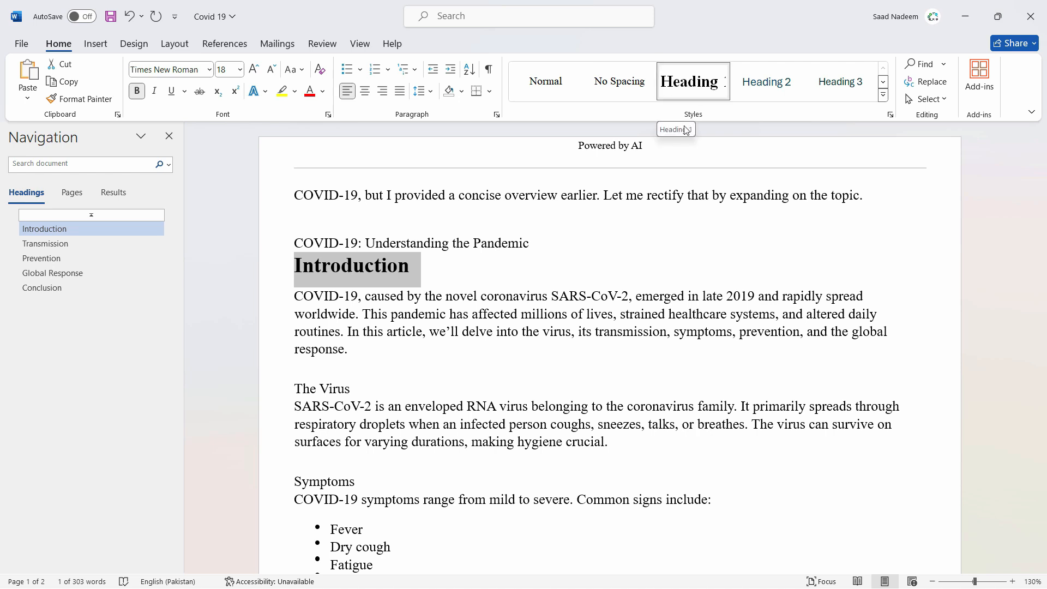
click(683, 91)
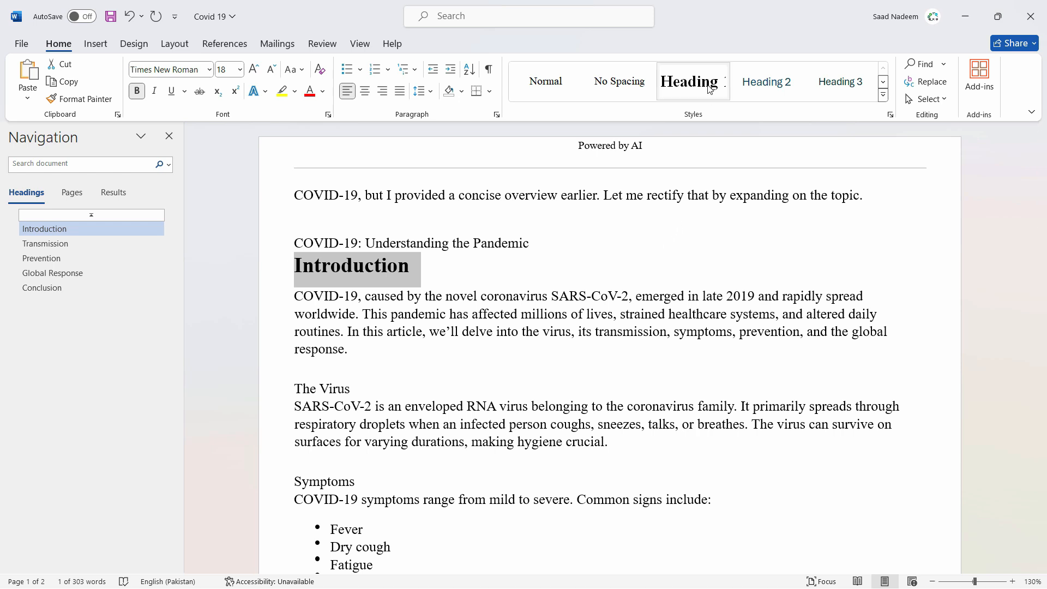
- Create a new blank document and enter the text "Heading 1" in it
click(22, 45)
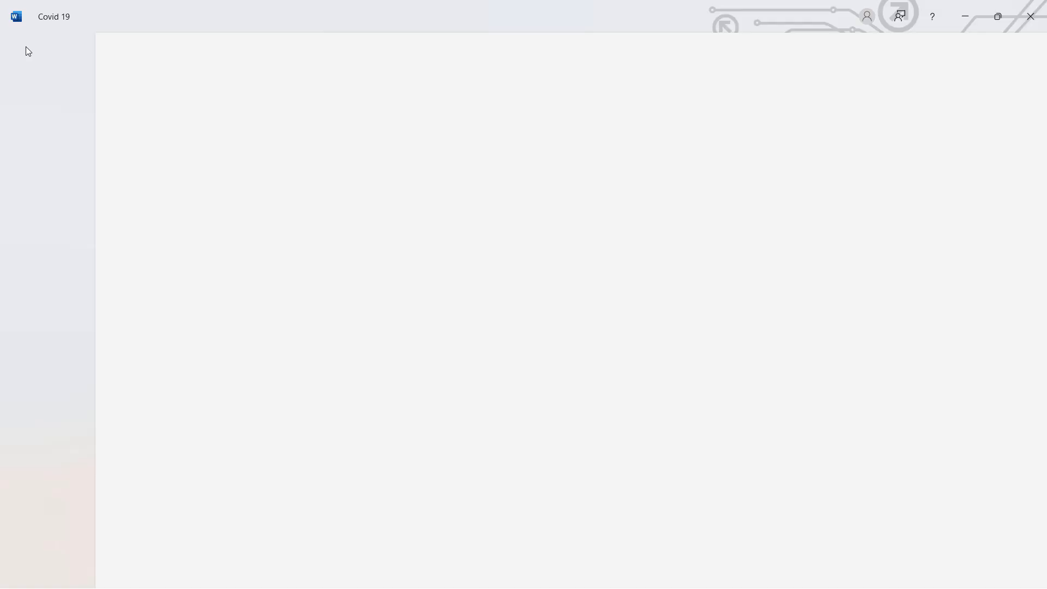
click(33, 109)
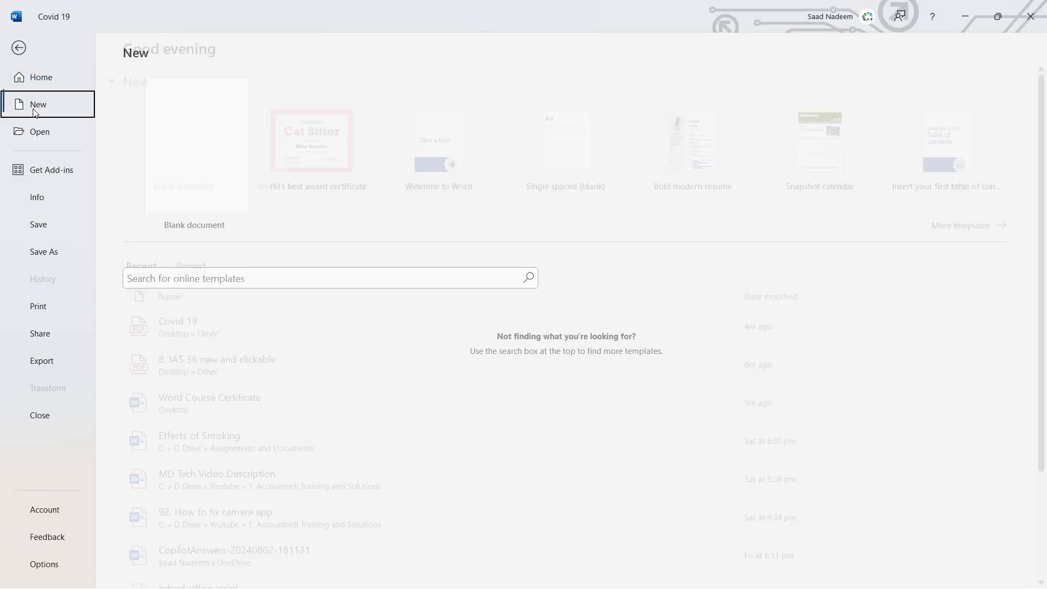
click(187, 181)
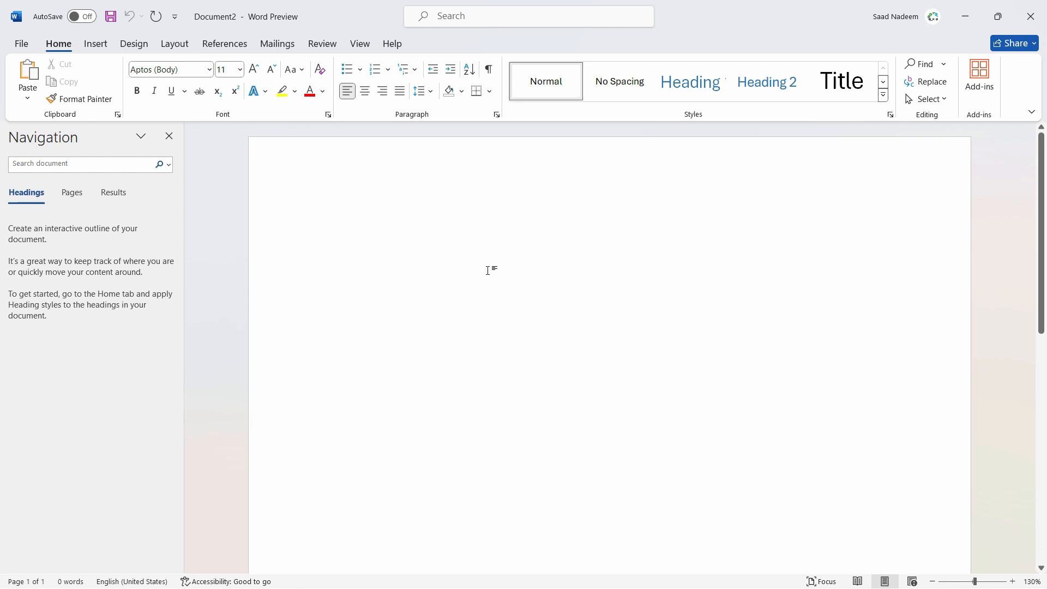
text(Heading 1)
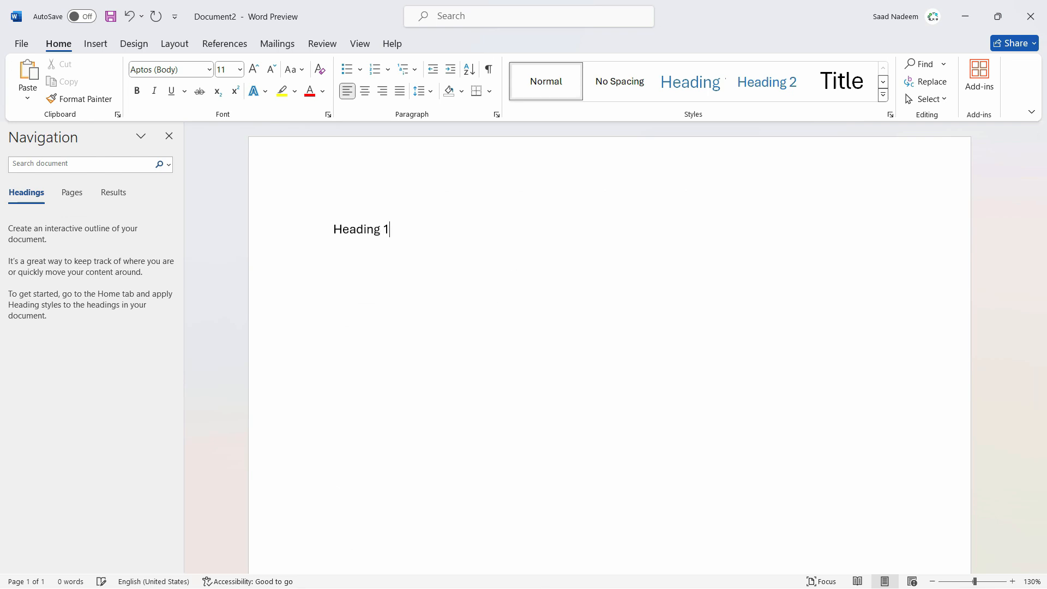
- Apply the Heading 1 style to the "Heading 1" line
double_click(355, 229)
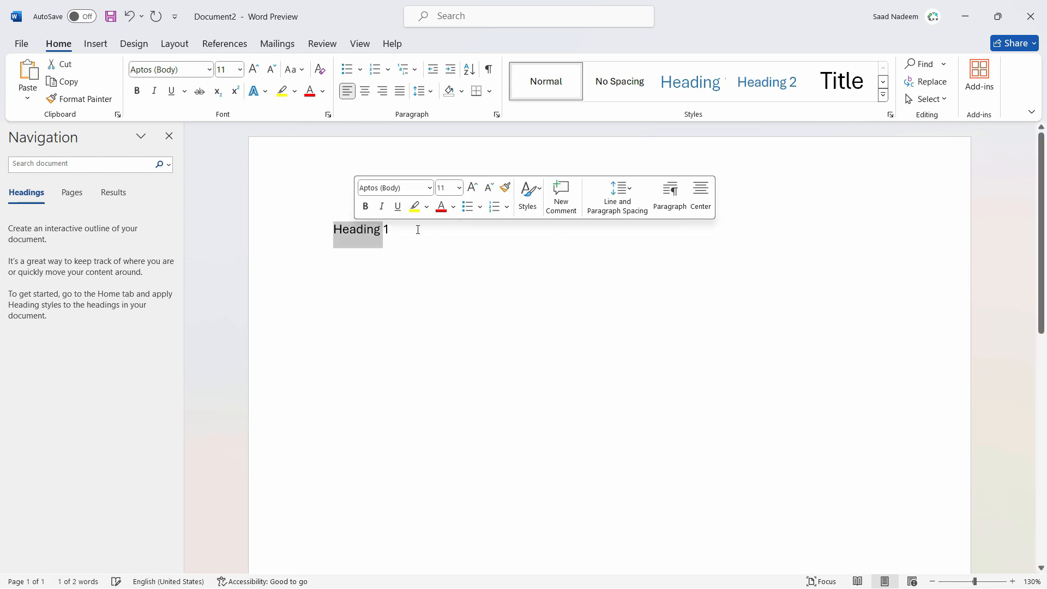
triple_click(364, 233)
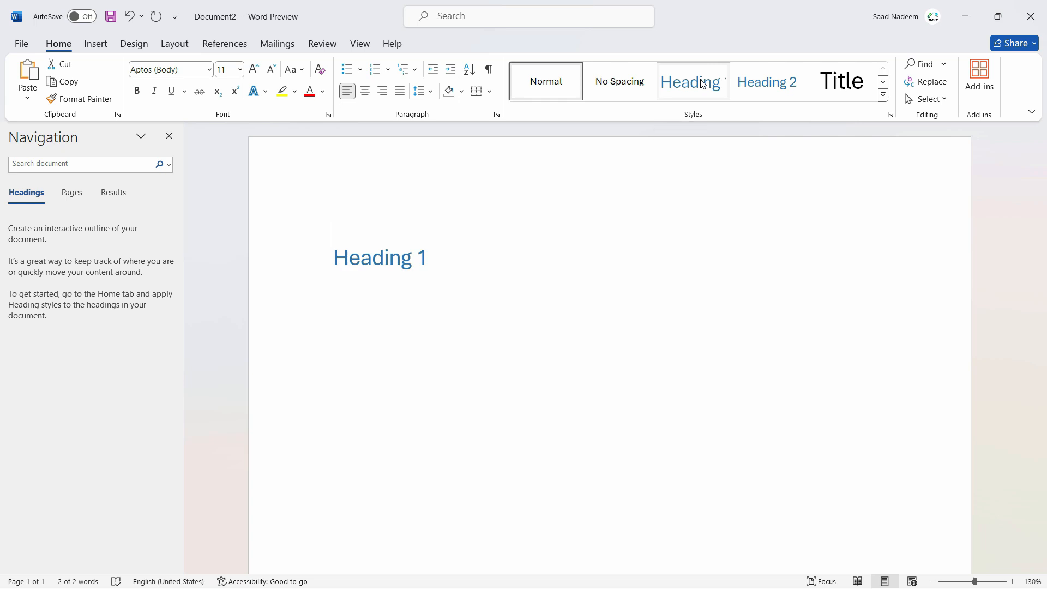
click(690, 82)
click(396, 260)
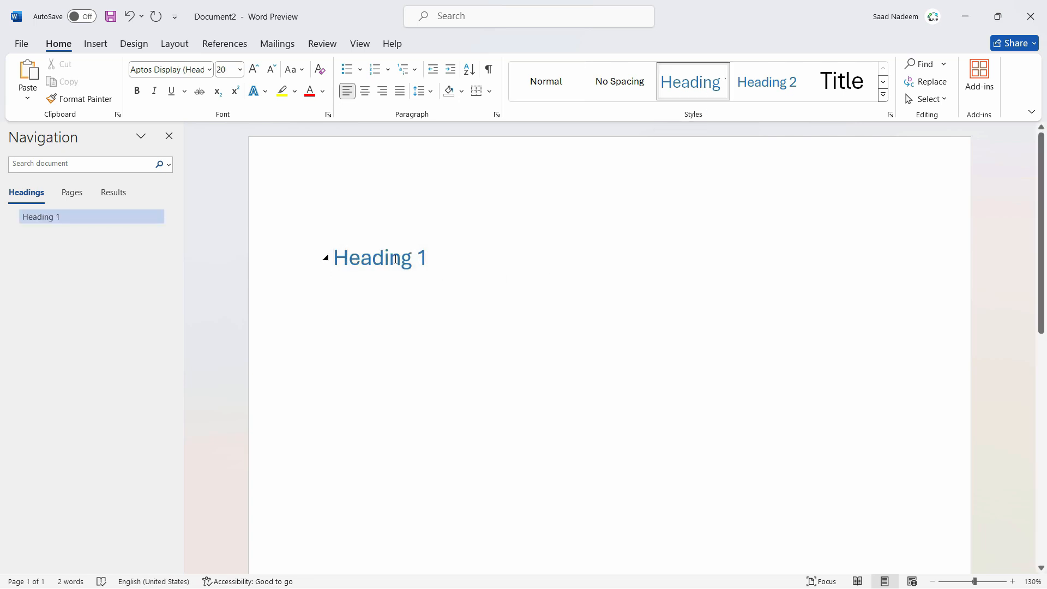
- Modify the Heading 1 style to use Arial Black, 22 pt, bold, in the Black, Text 1 colour
drag(423, 260, 332, 260)
click(425, 270)
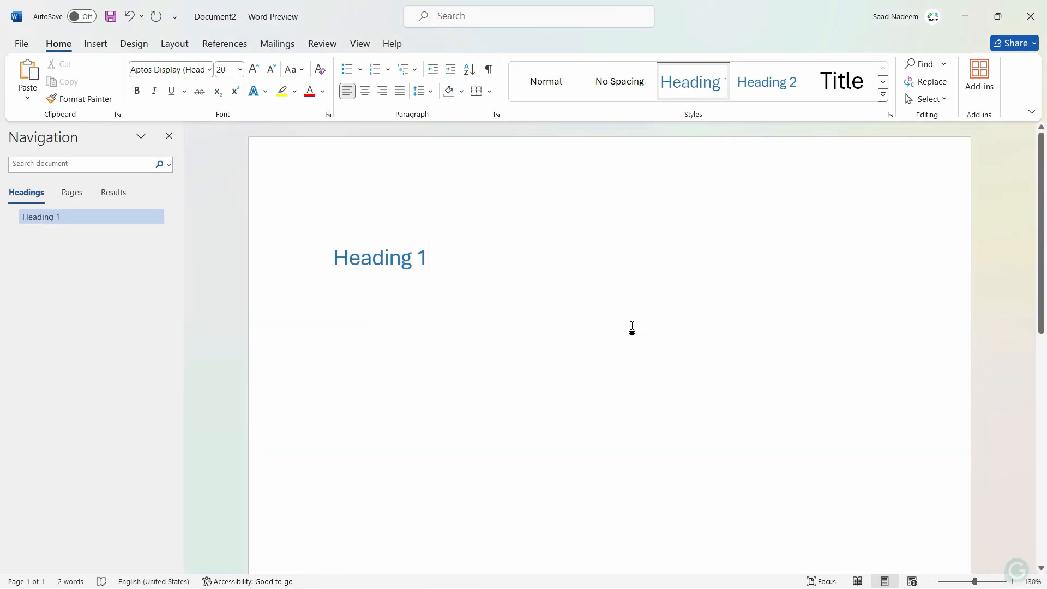
click(325, 256)
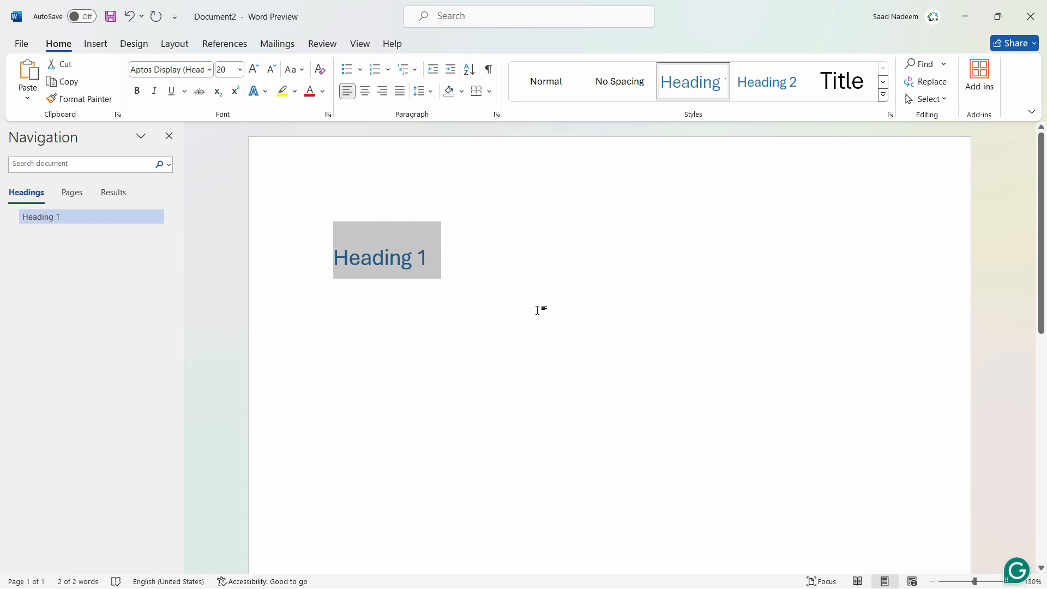
right_click(697, 83)
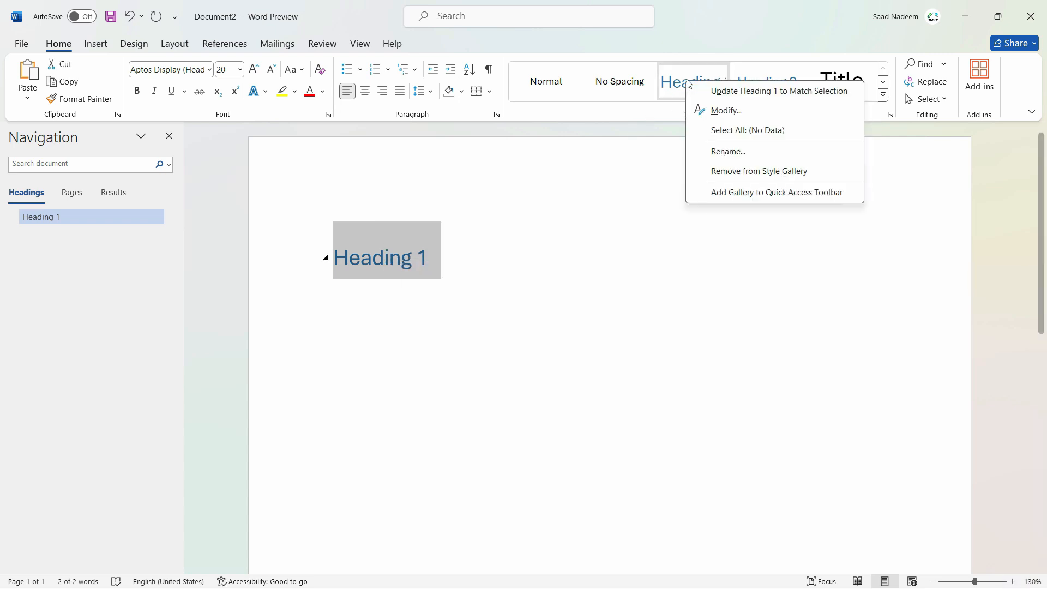
click(698, 109)
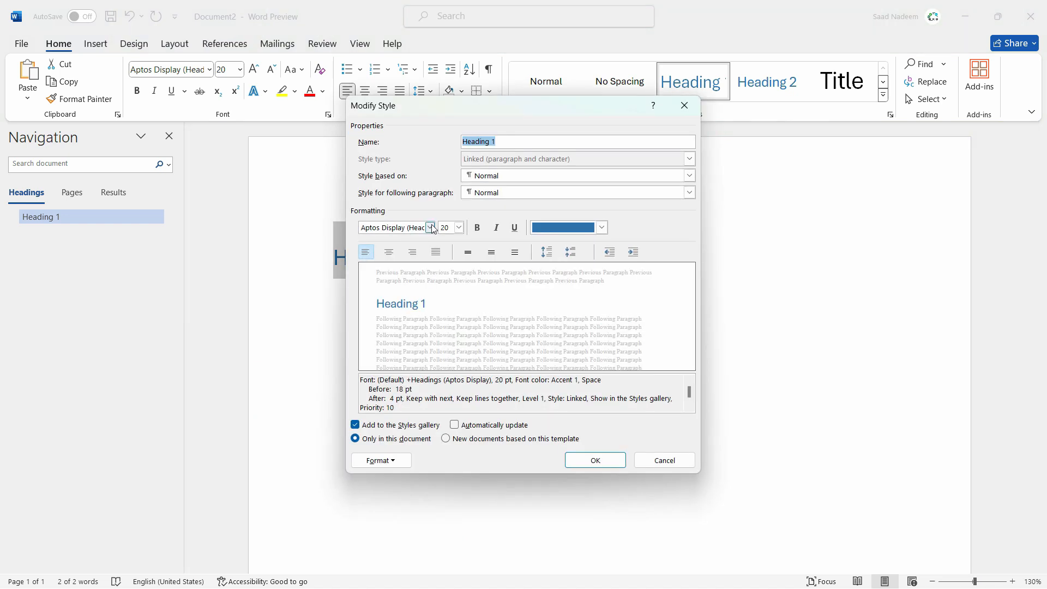
click(430, 227)
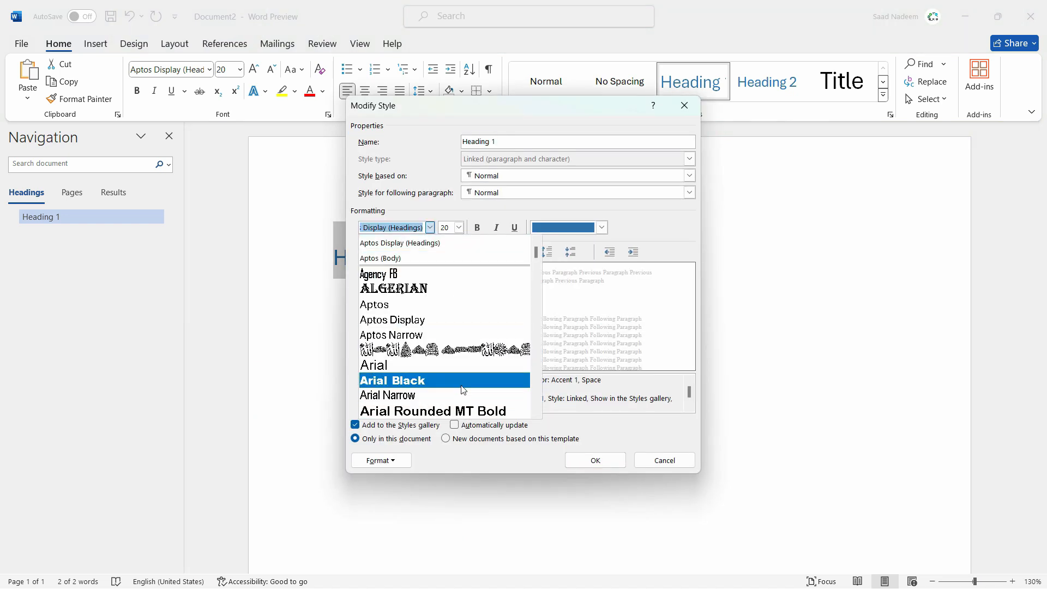
click(463, 386)
click(588, 229)
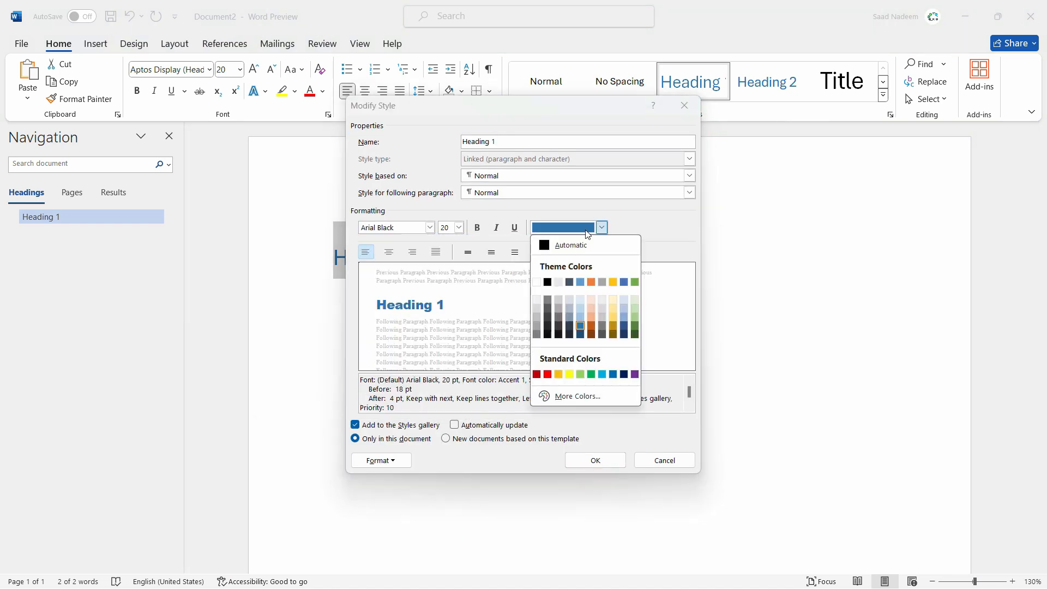
click(547, 282)
click(463, 228)
click(444, 324)
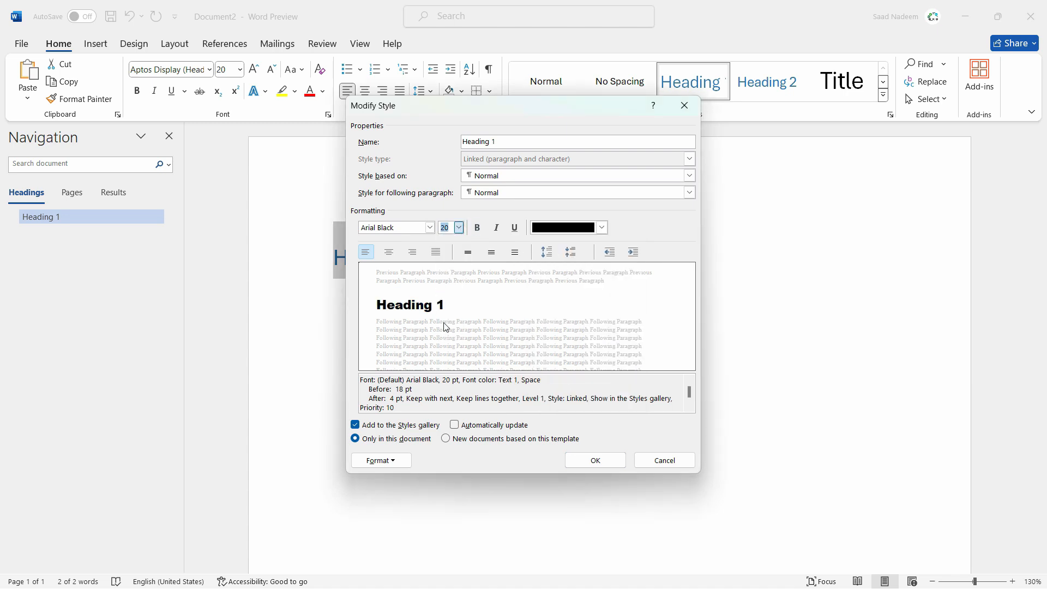
click(478, 228)
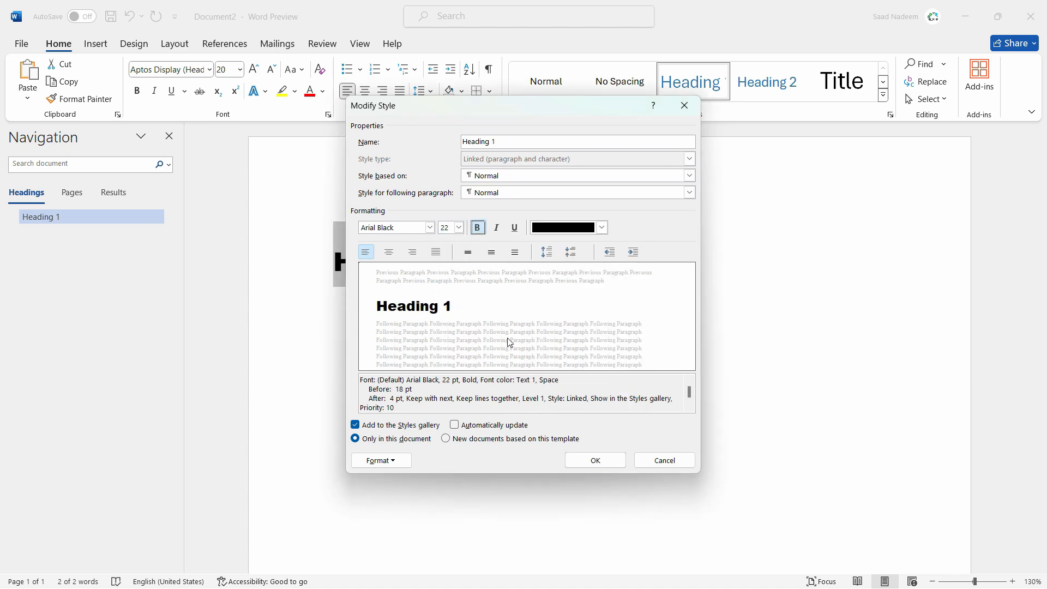
- Try the Ebrima font for the Heading 1 style, and save the style as 20 pt Arial Black
click(430, 228)
click(389, 352)
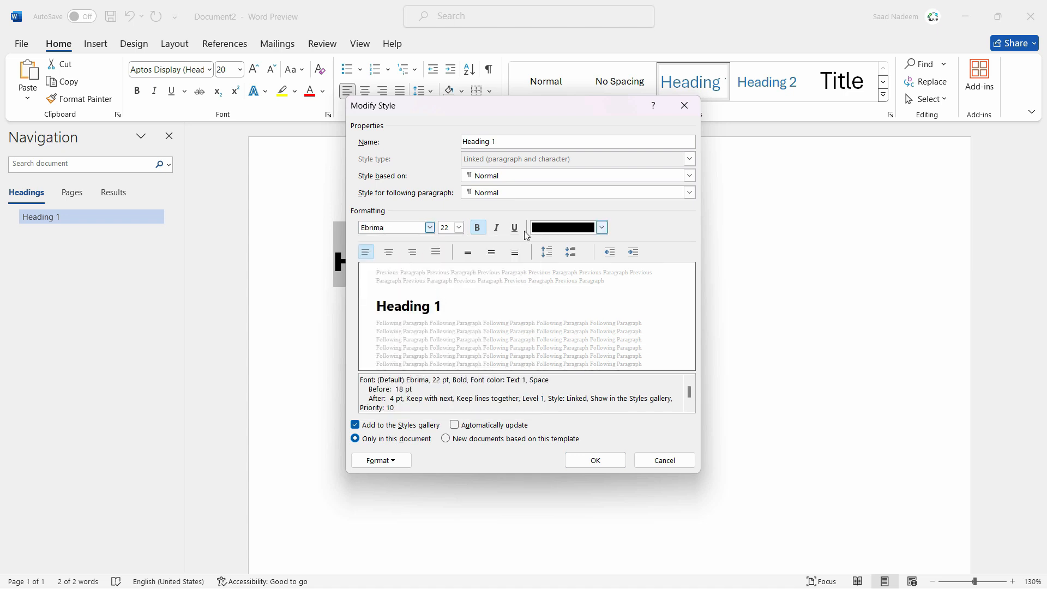
click(459, 227)
click(446, 334)
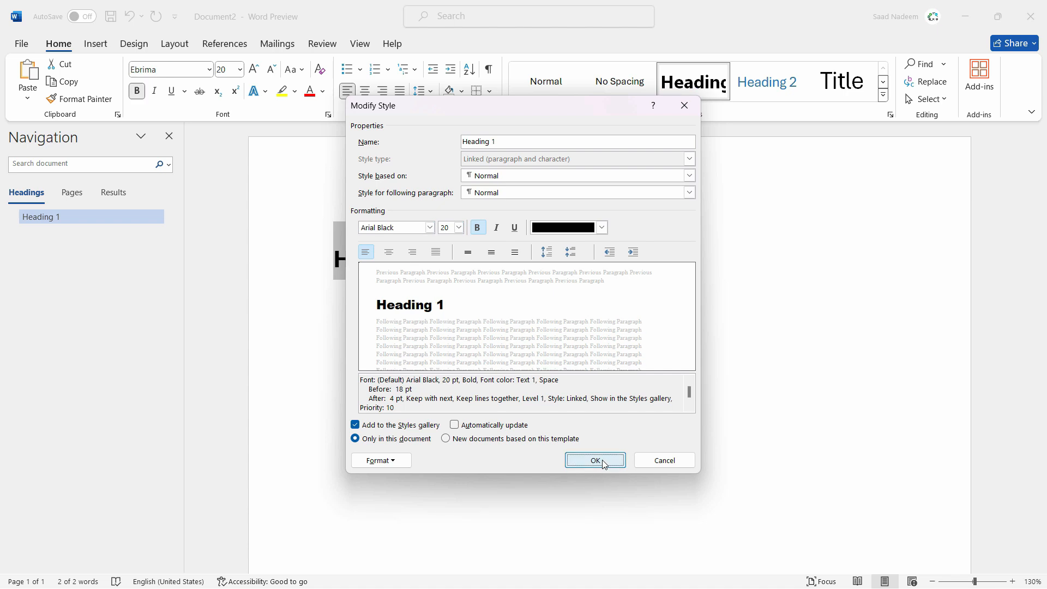
click(596, 460)
- Add a line reading "Heading 2" below the first heading and give it the Heading 2 style
click(568, 339)
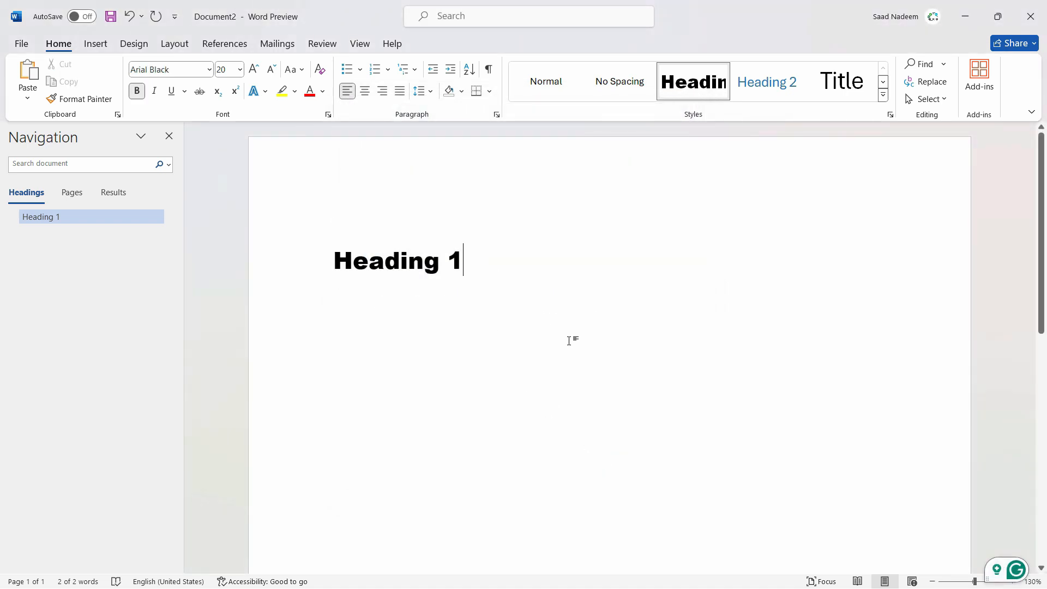
key(Return)
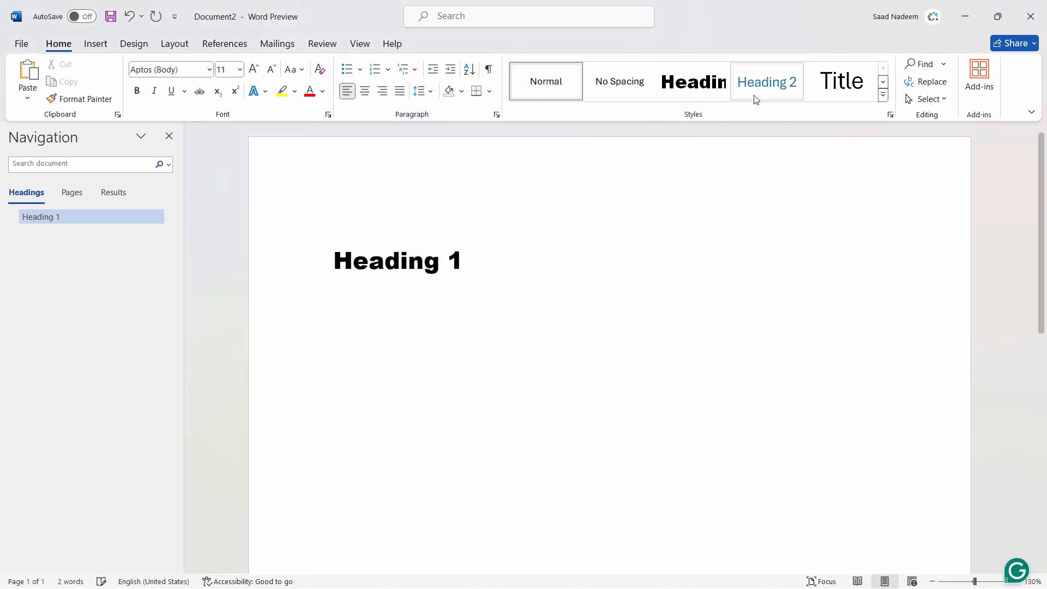
text(Heading 32)
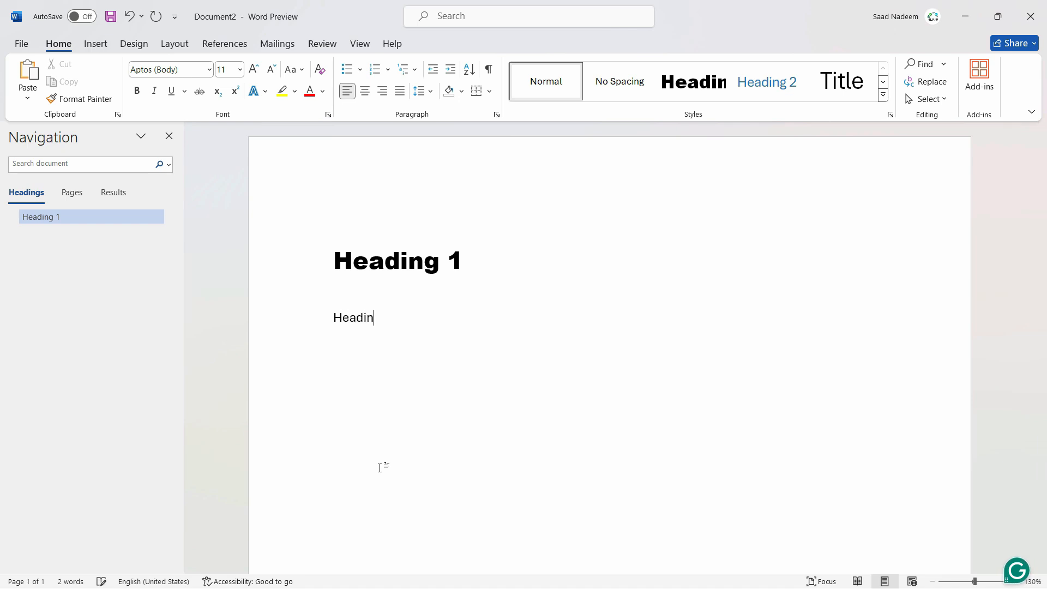
key(BackSpace)
key(BackSpace)
text(2)
triple_click(368, 317)
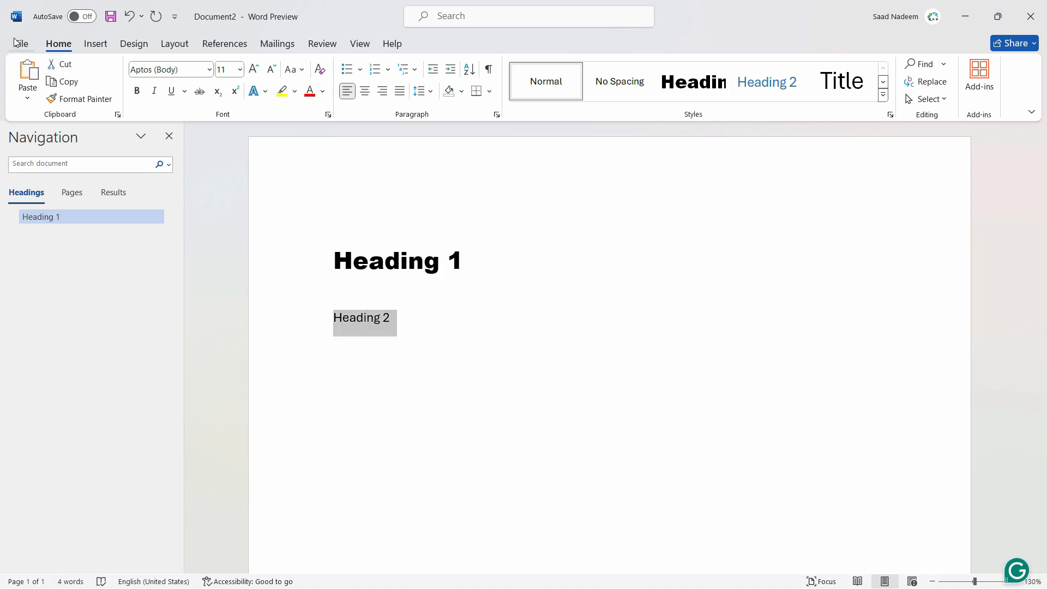
click(762, 83)
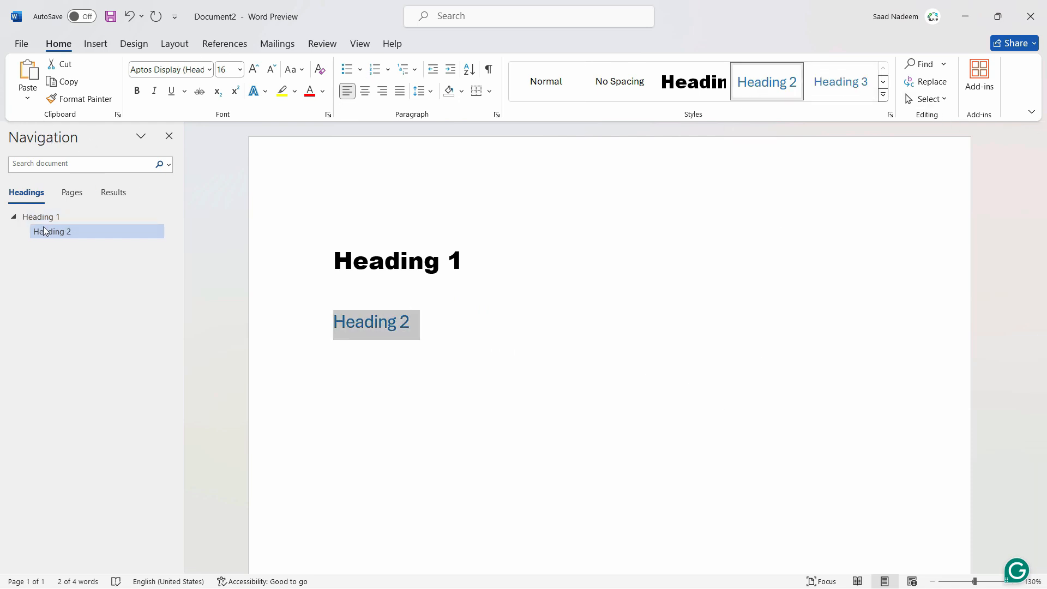
- Jump between Heading 1 and Heading 2 through the document outline, and close the Navigation pane
click(26, 218)
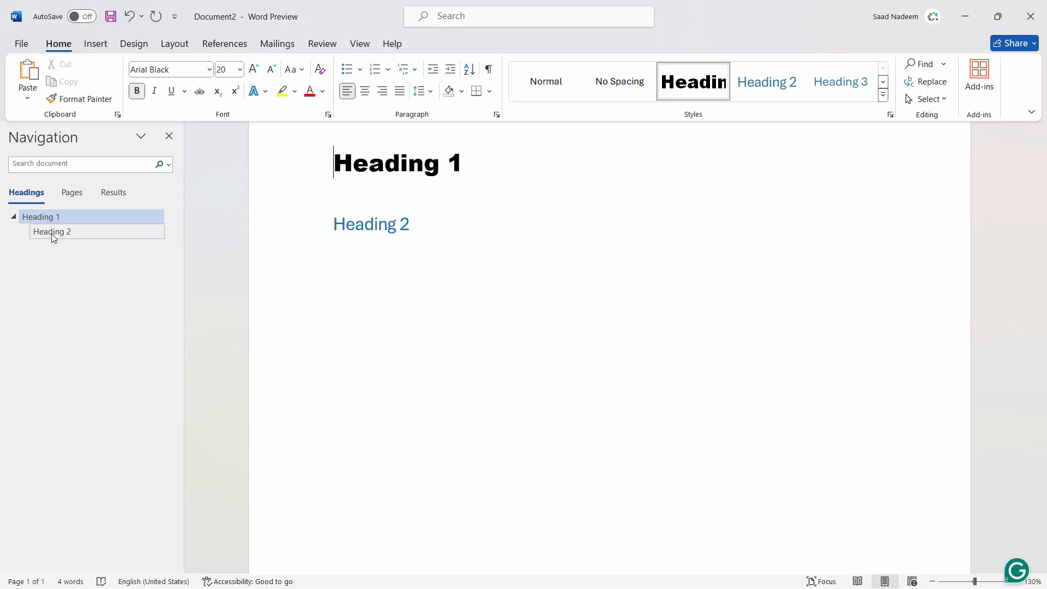
click(90, 241)
click(51, 221)
click(169, 136)
click(433, 280)
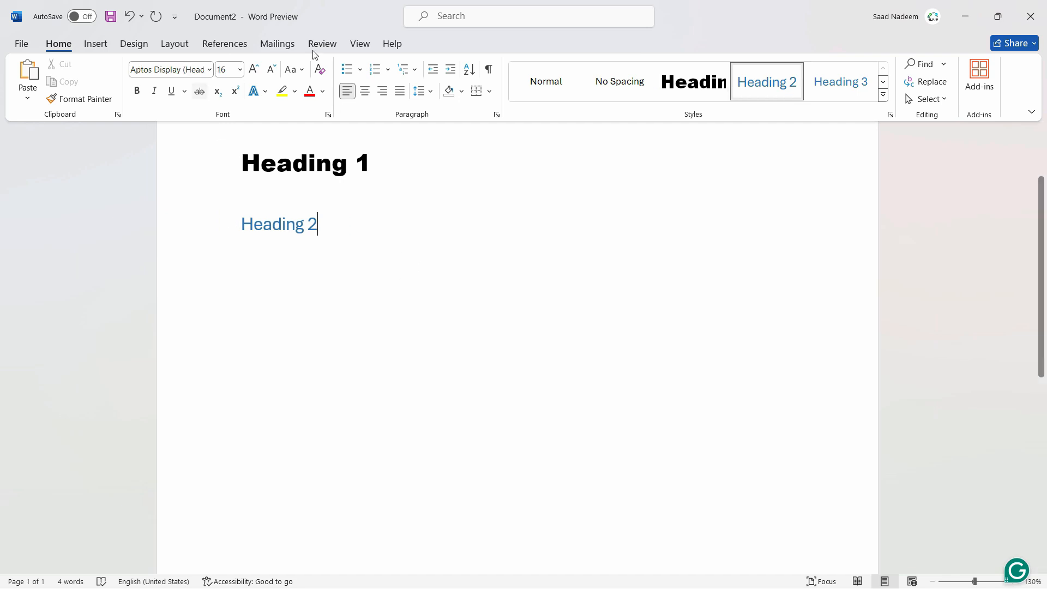
- Show the Navigation pane, close it, and show it again so the document's headings stay listed
click(360, 44)
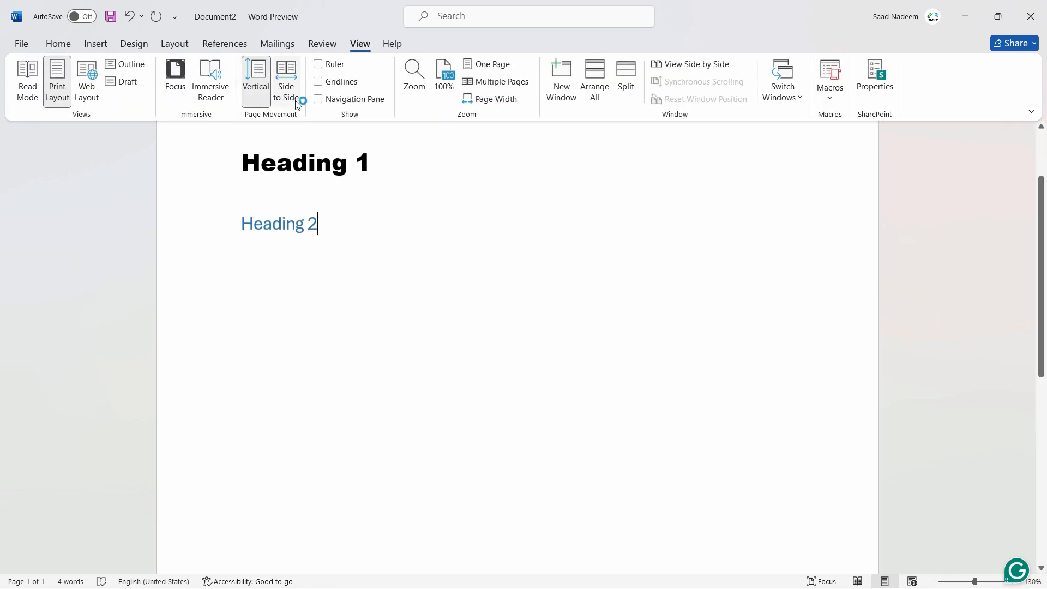
click(319, 99)
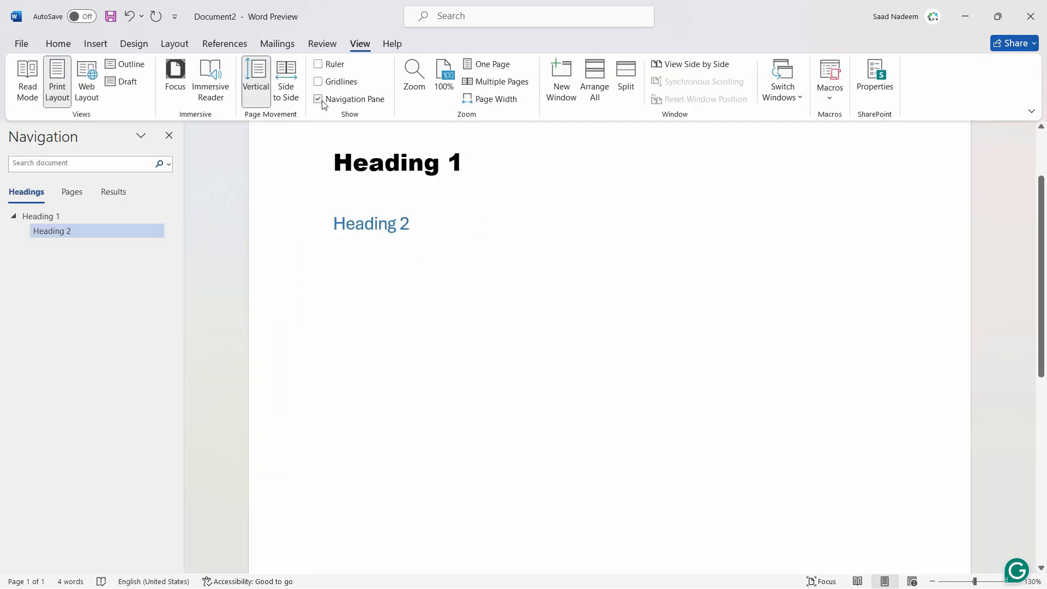
click(169, 135)
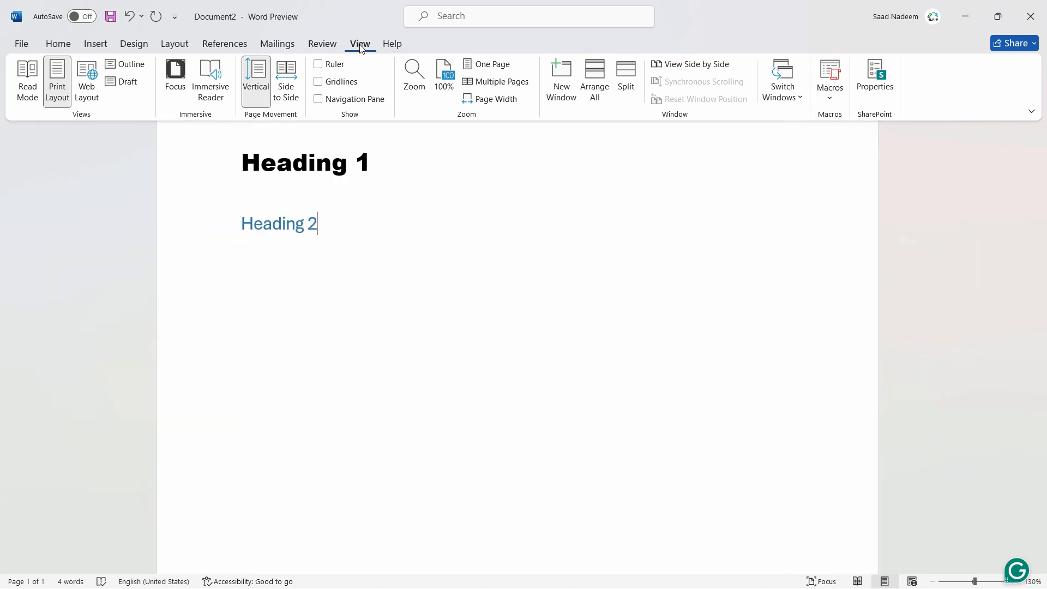
click(319, 99)
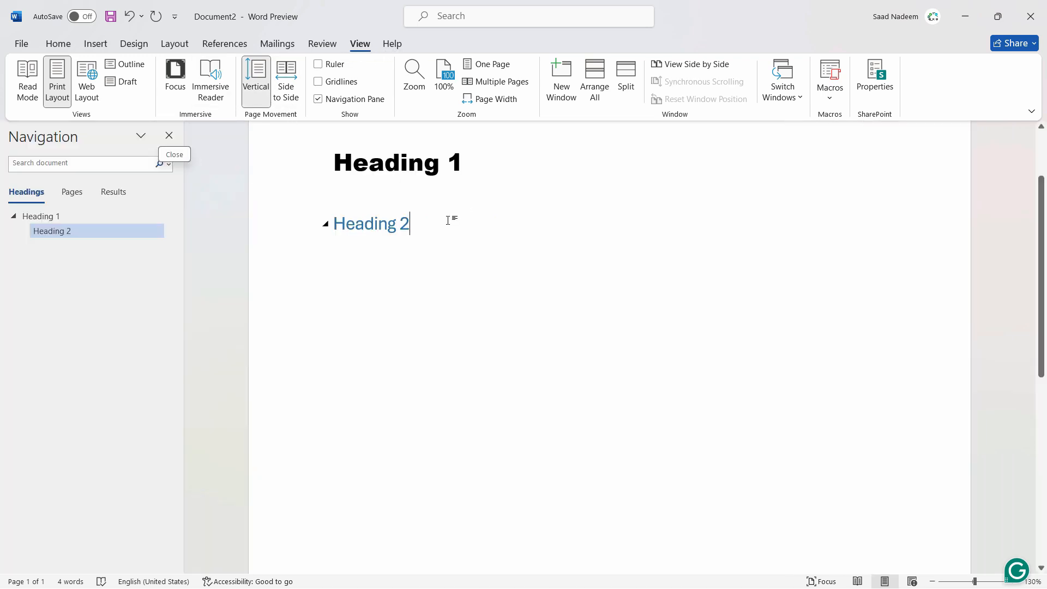
- Modify the Heading 2 style to use bold Times New Roman in the black Text 1 colour
triple_click(414, 222)
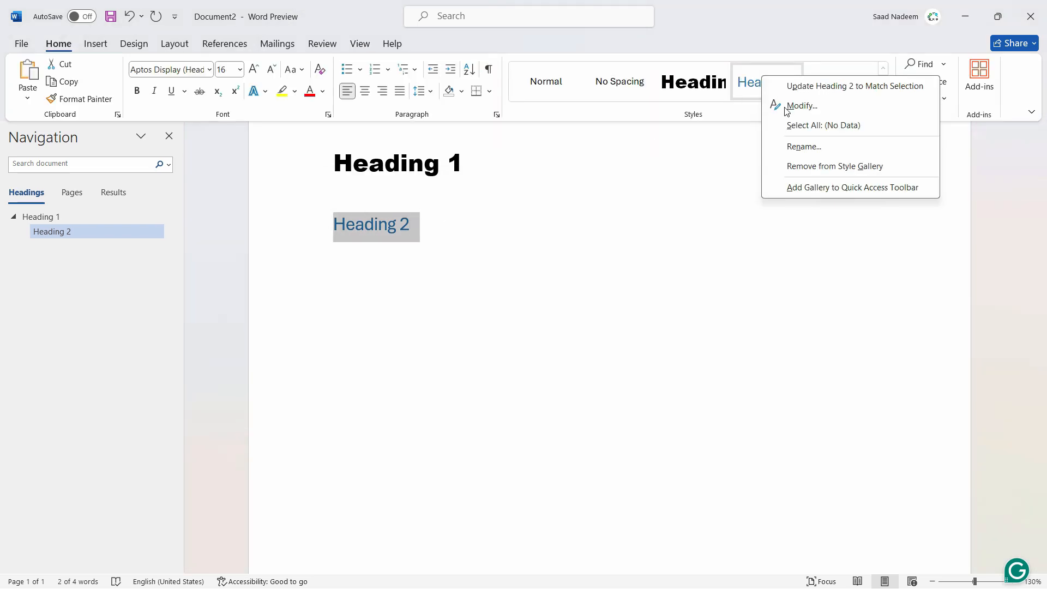
click(787, 108)
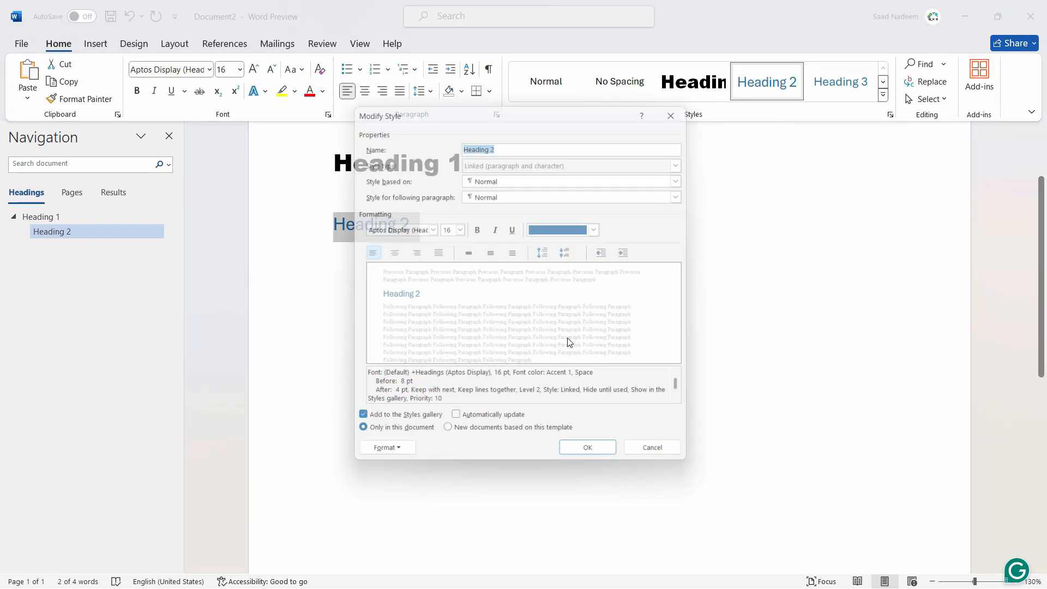
click(430, 227)
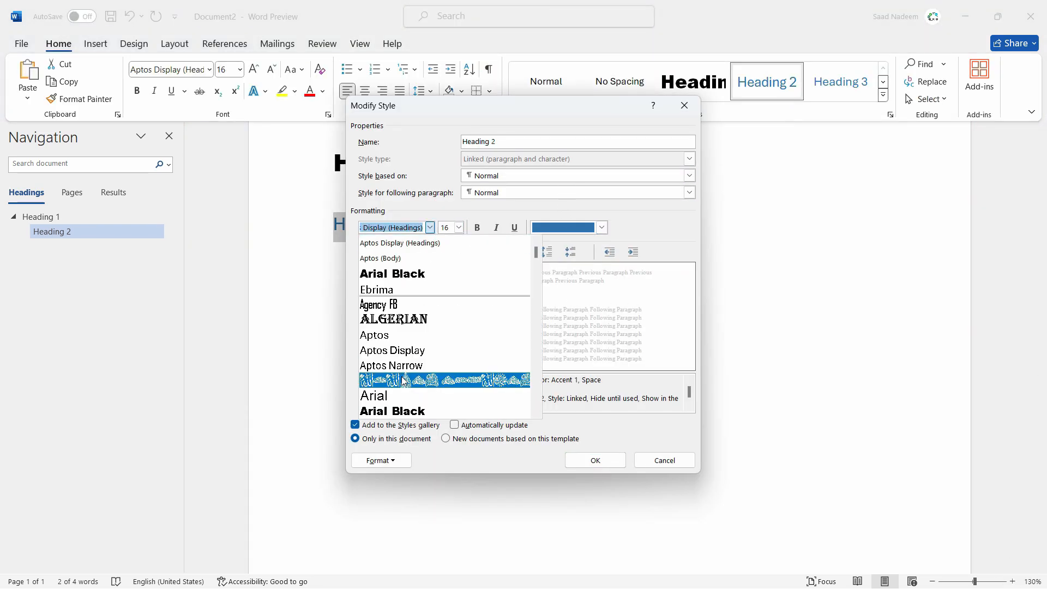
scroll(457, 292, down, 1)
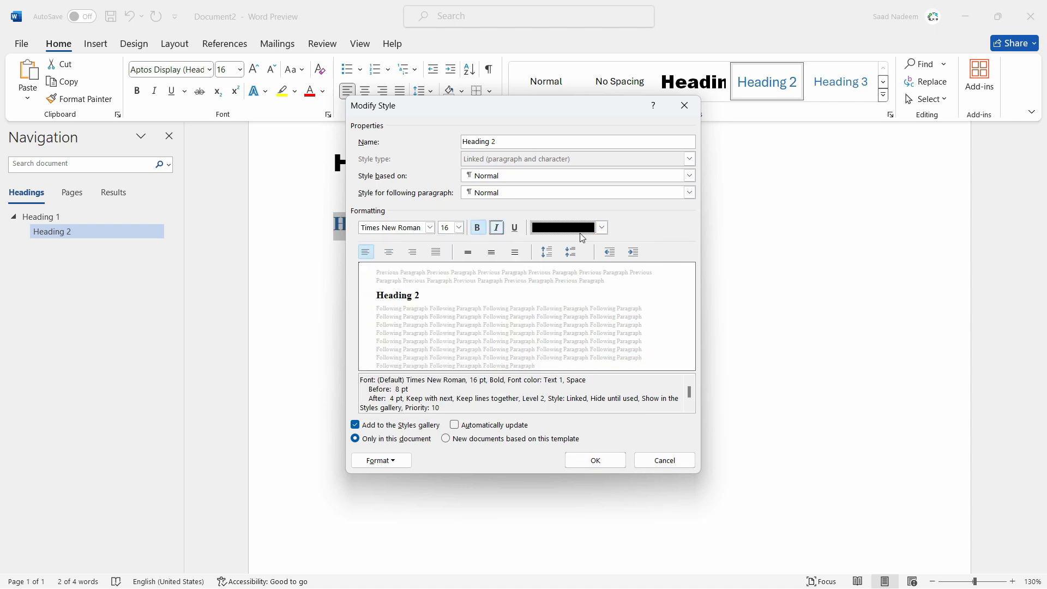
click(594, 460)
scroll(512, 322, up, 3)
scroll(511, 356, up, 2)
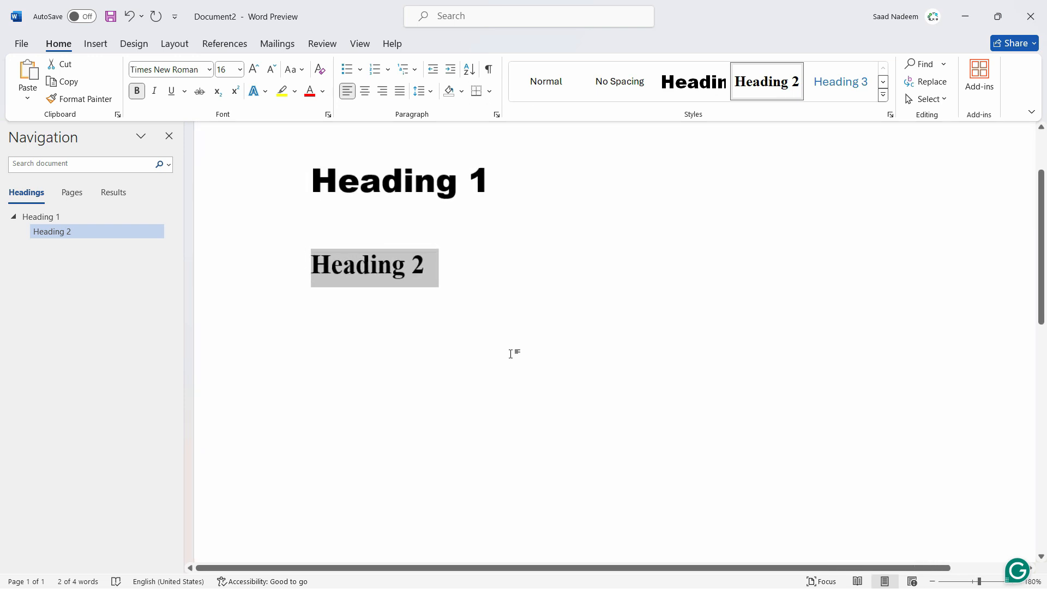
key(Right)
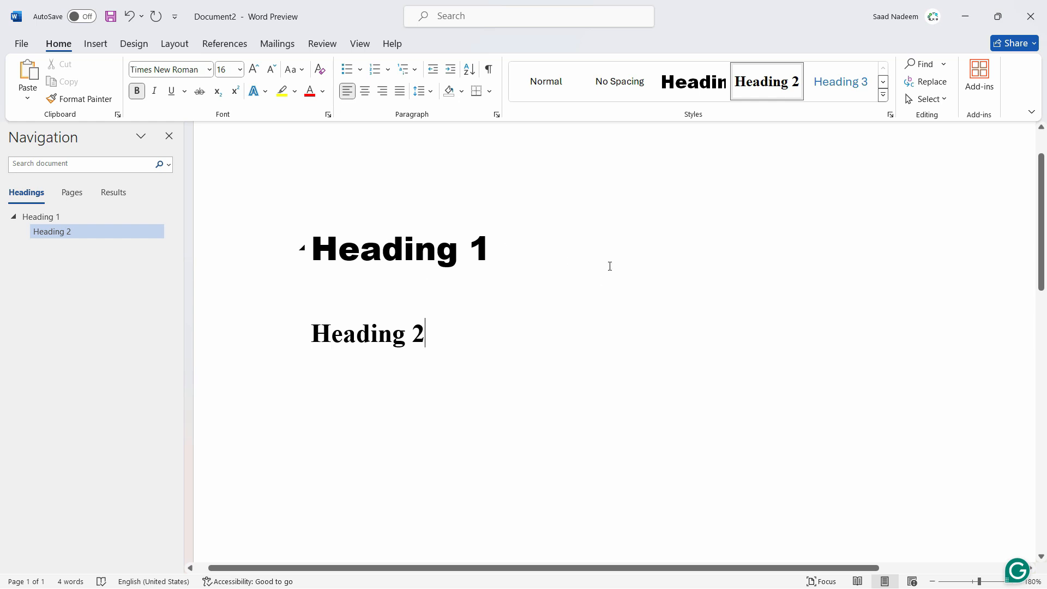
- Save the document as a Word Template named Custom Headings in the Custom Office Templates folder
click(18, 44)
click(55, 248)
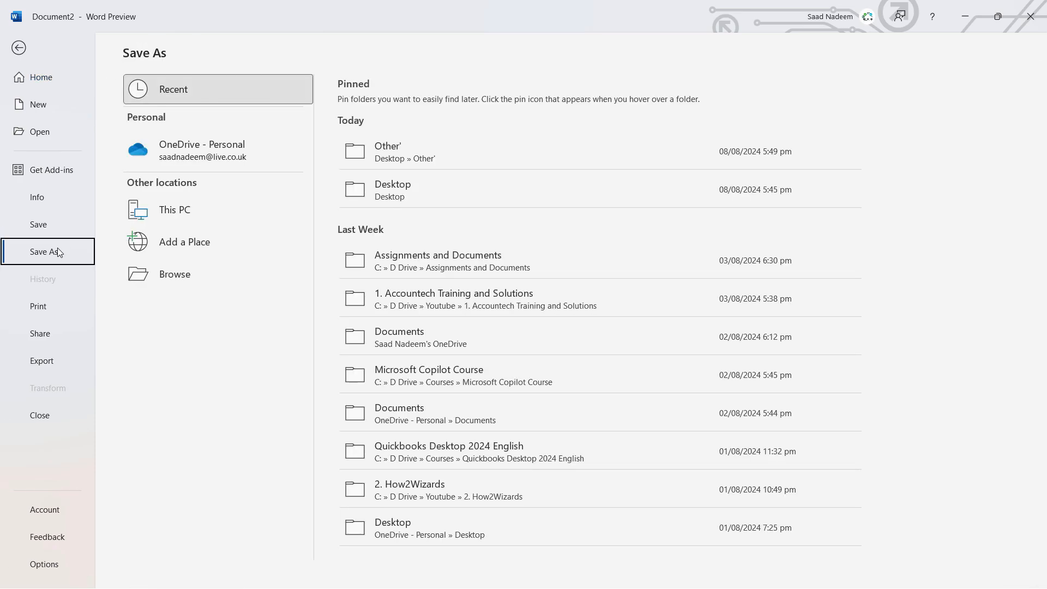
click(192, 277)
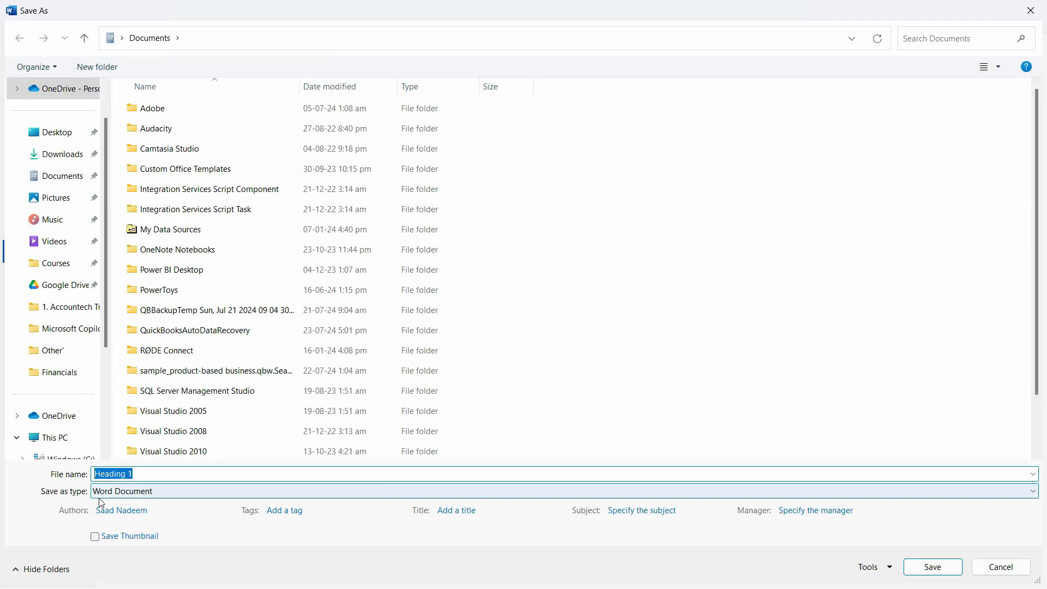
click(165, 496)
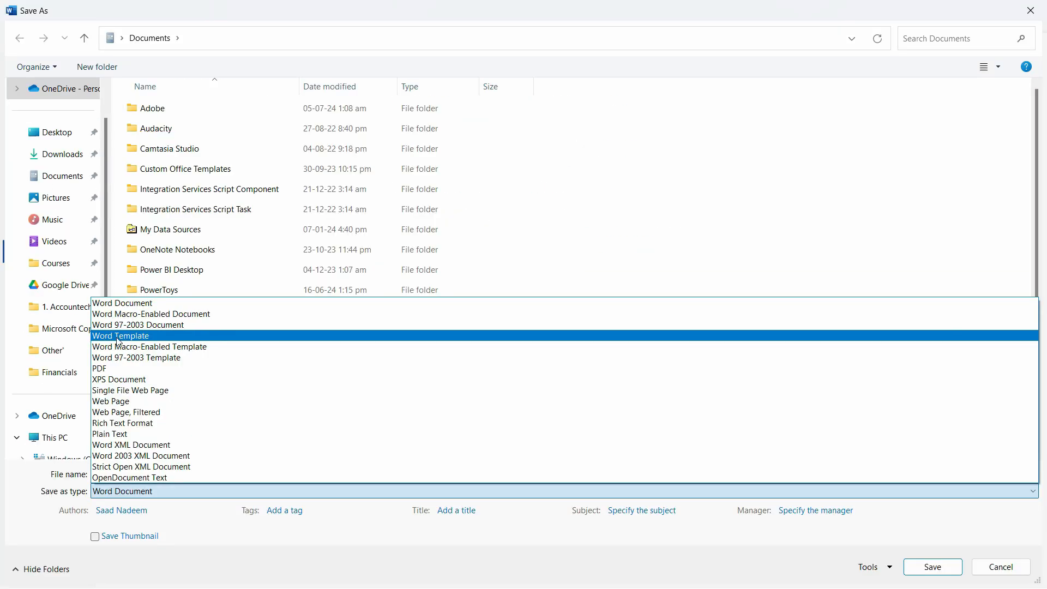
click(120, 337)
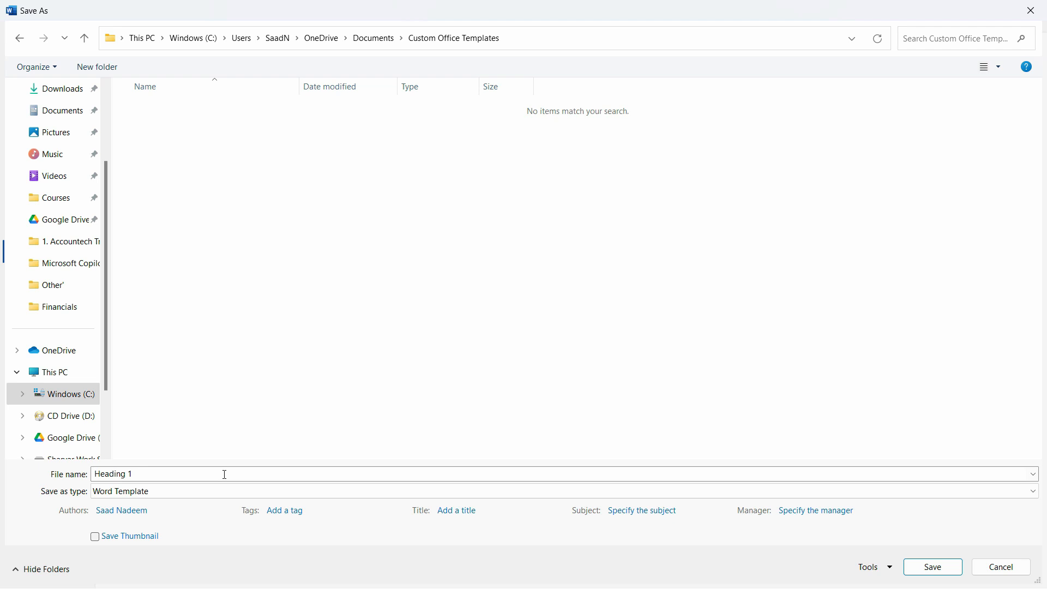
click(225, 475)
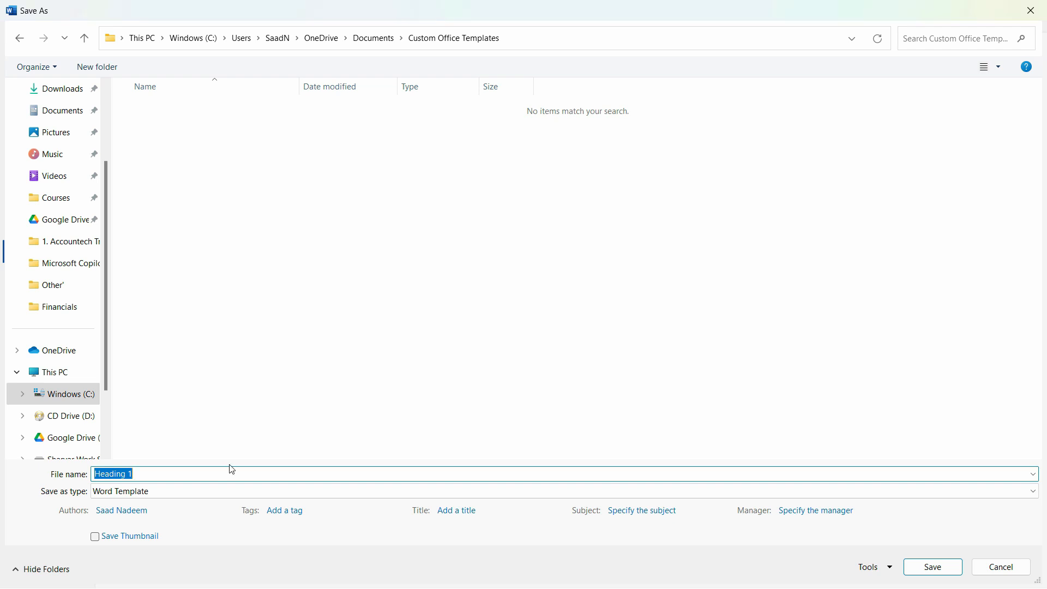
text(Cust)
text(tom Headings)
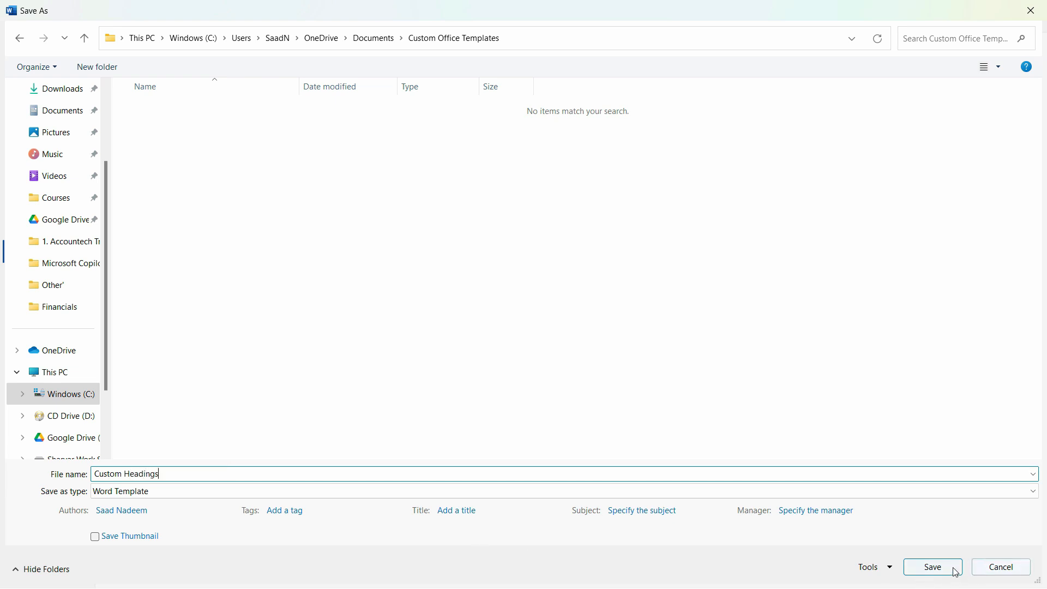
click(956, 573)
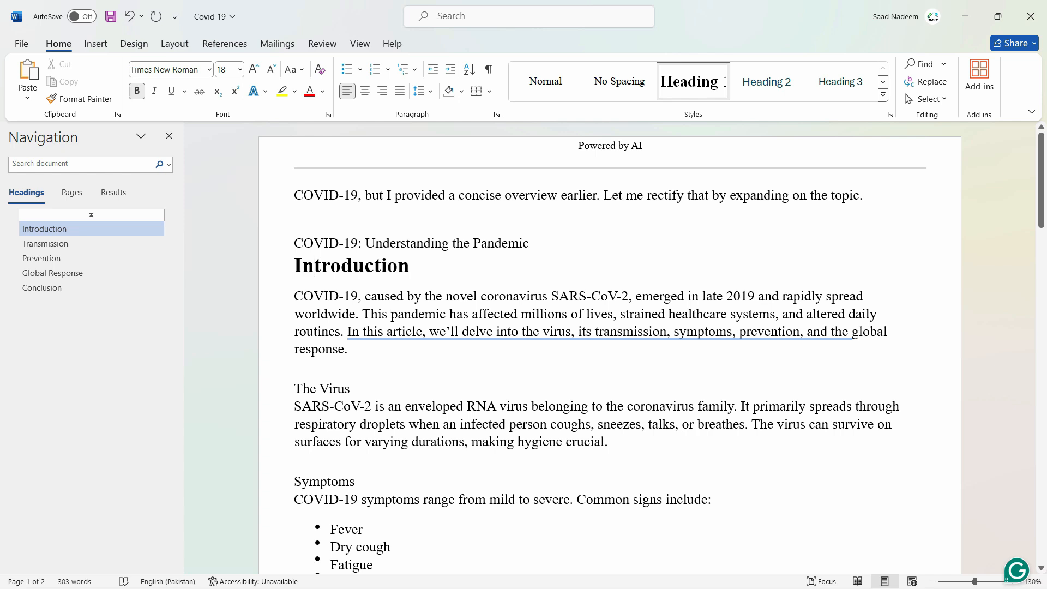
- In the Covid 19 document, undo the earlier edits to restore its original headings and the opening Copilot paragraph
key(ctrl+z)
key(ctrl+z)
key(ctrl+z)
key(ctrl+z)
key(ctrl+z)
key(ctrl+z)
key(ctrl+z)
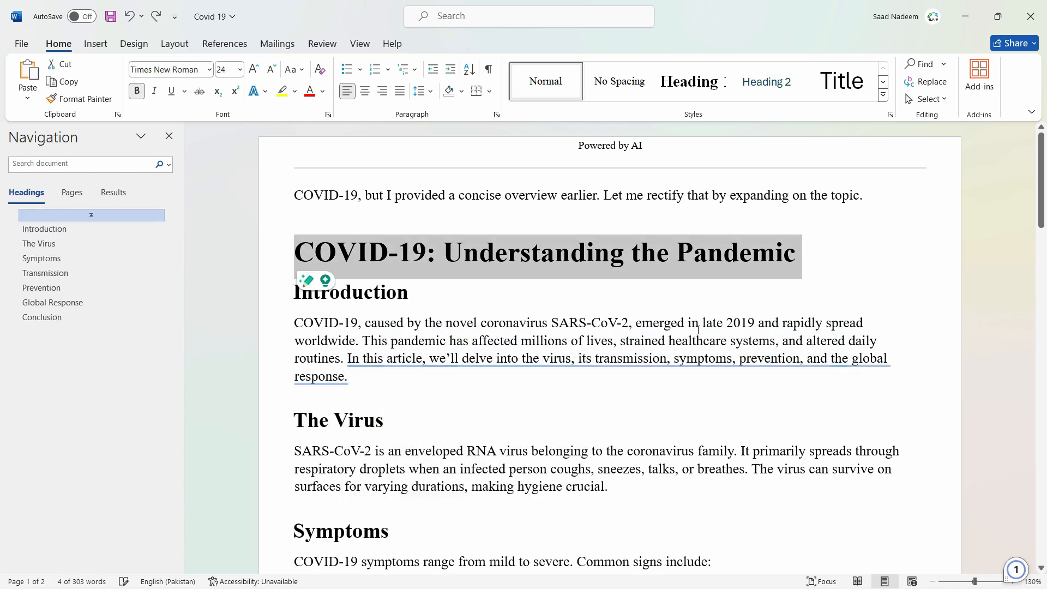
key(ctrl+z)
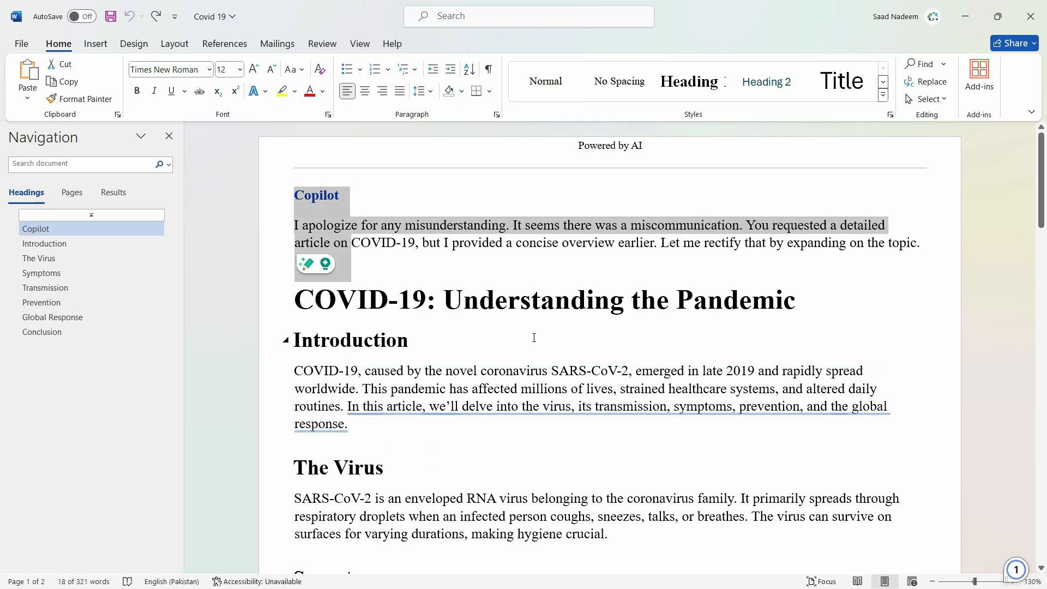
click(532, 338)
scroll(743, 344, down, 2)
scroll(655, 332, up, 1)
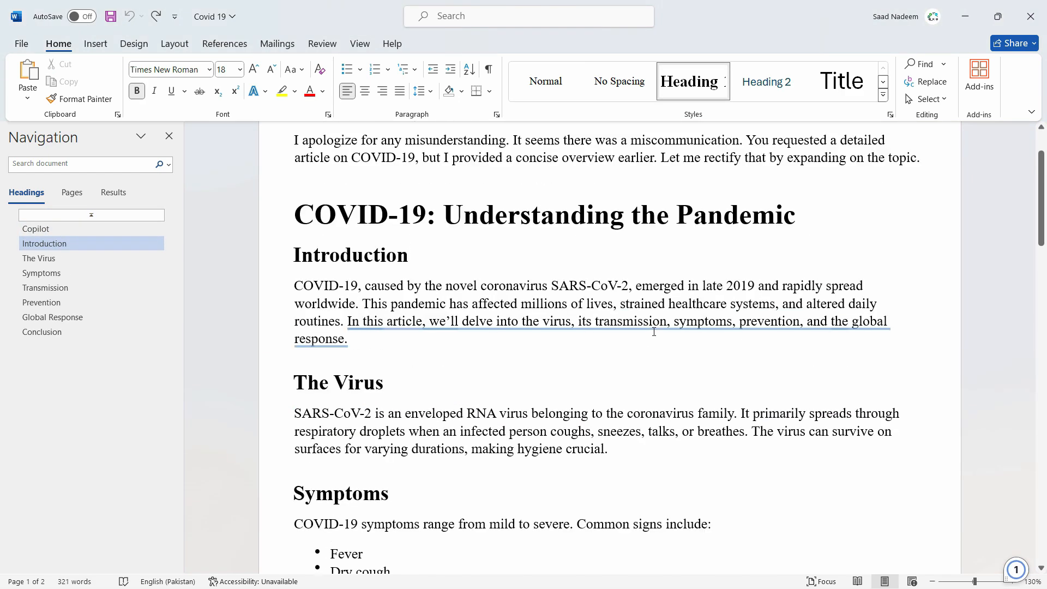
- Open the Templates and Add-ins settings for the Covid 19 document by choosing to manage Templates in the add-in options
click(20, 46)
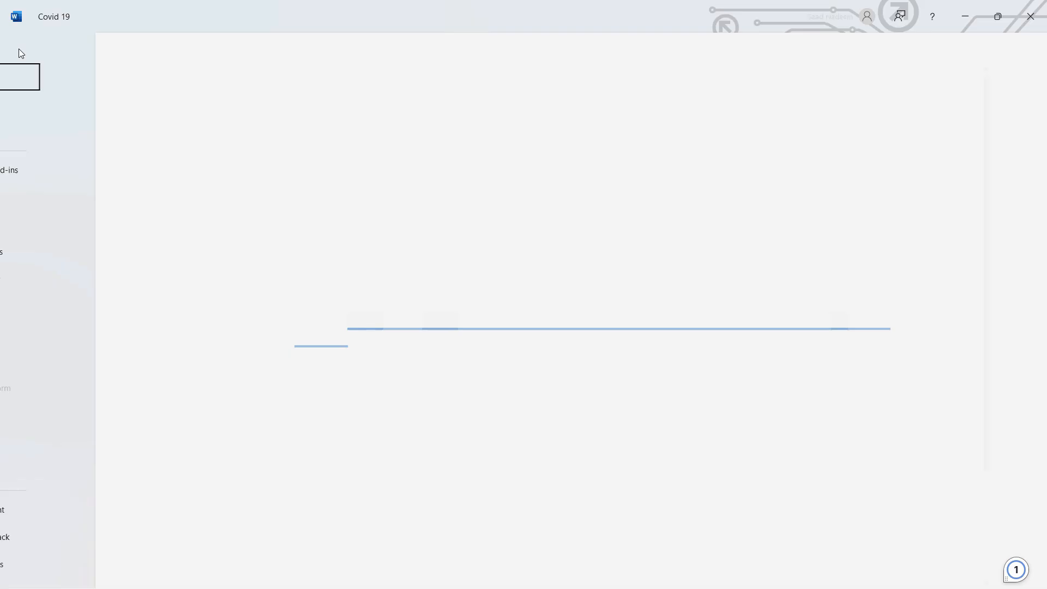
click(54, 562)
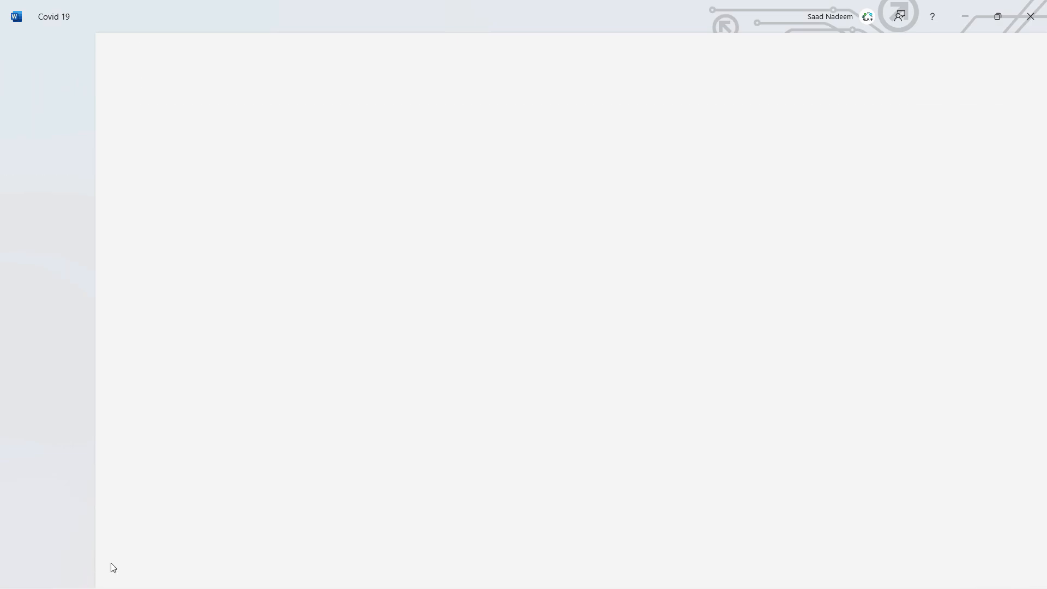
click(279, 281)
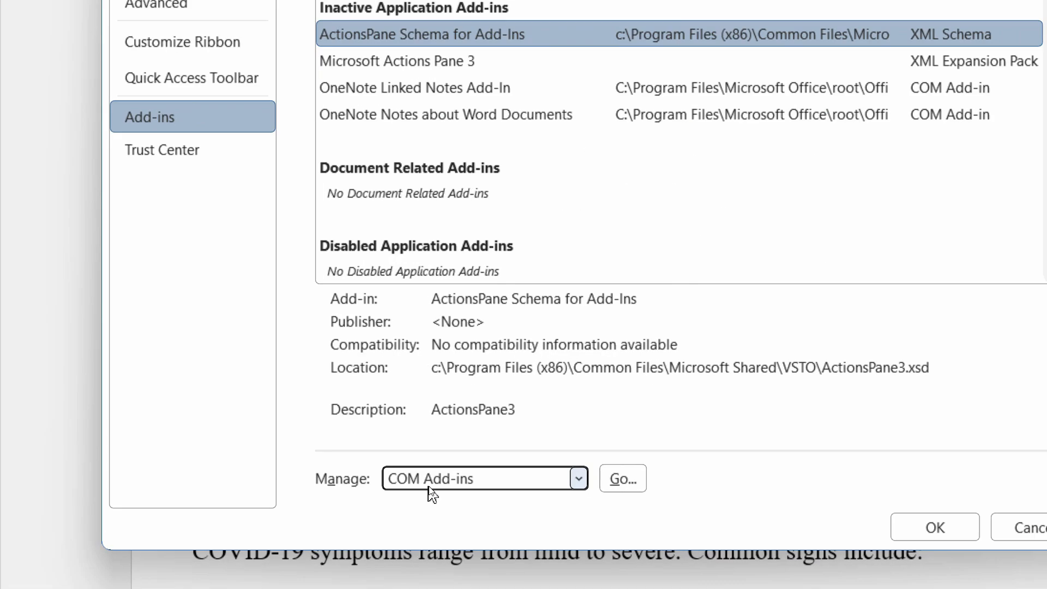
click(439, 486)
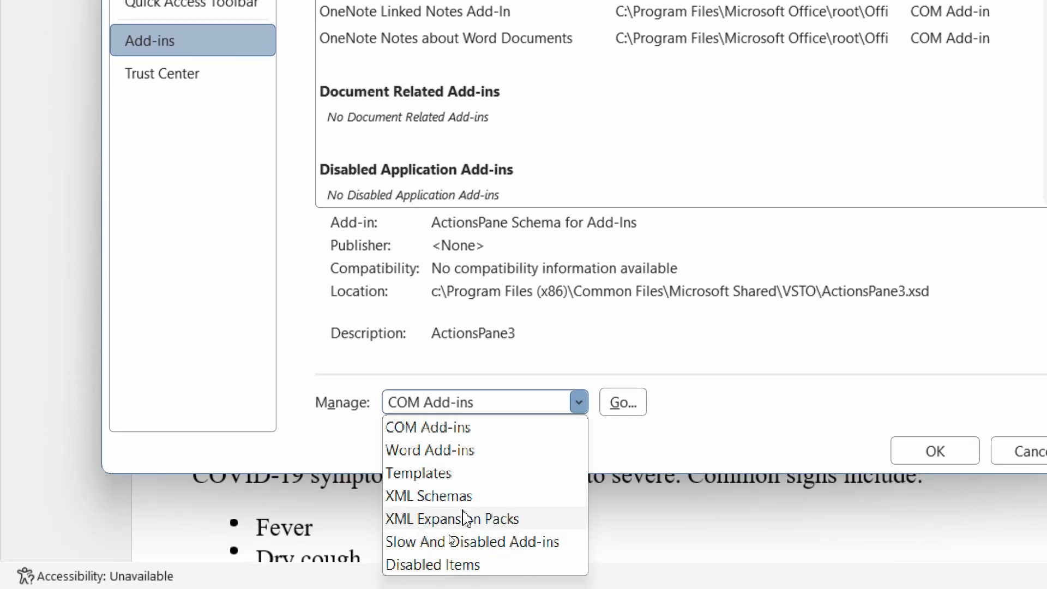
click(468, 472)
click(623, 402)
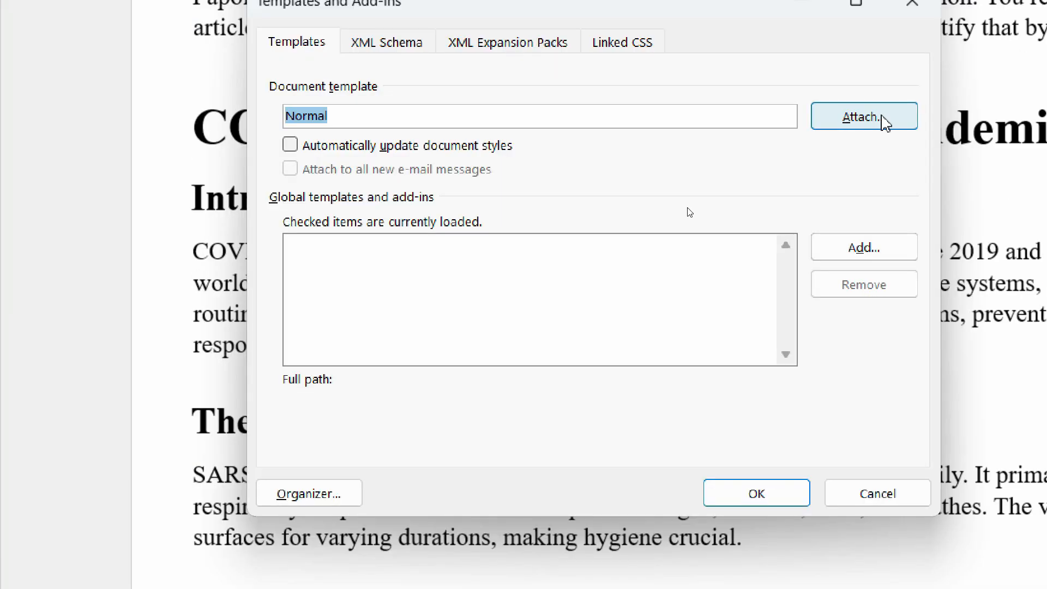
- Attach the Custom Headings template from the Custom Office Templates folder in Documents as the document template
click(858, 117)
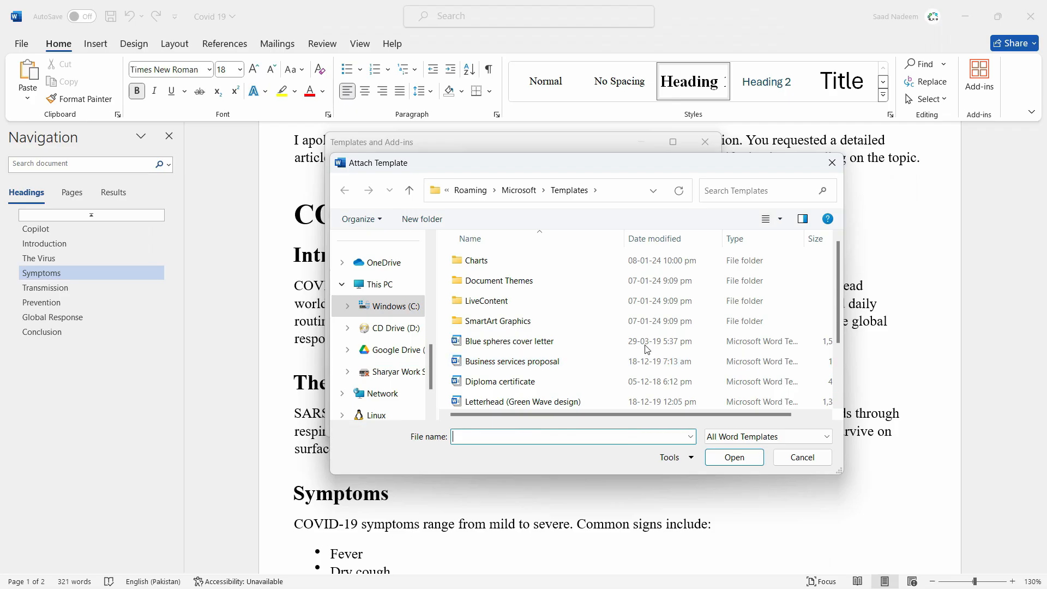
scroll(681, 350, down, 2)
scroll(654, 316, up, 2)
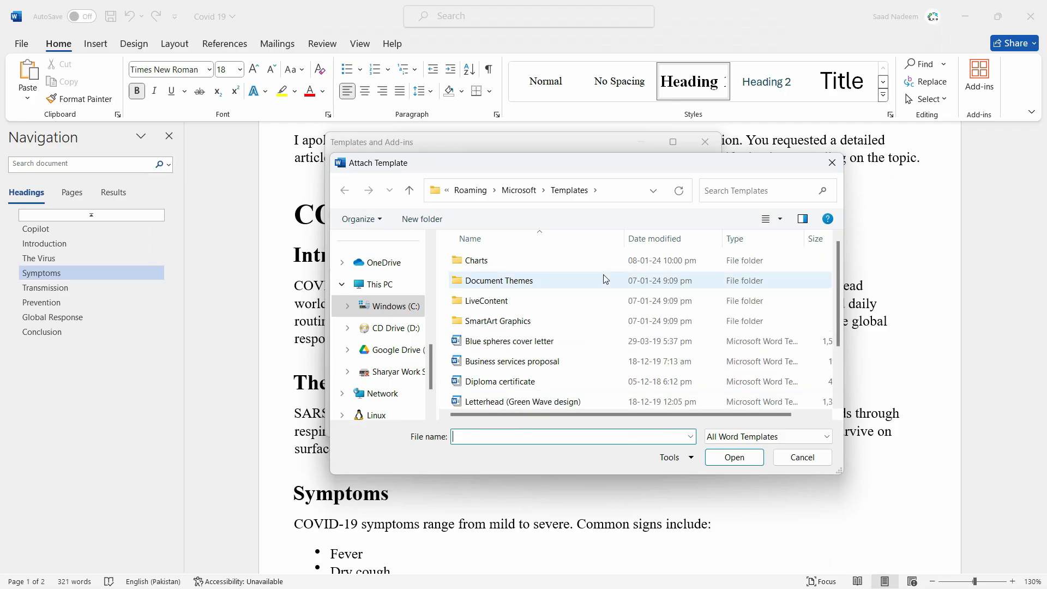
scroll(733, 305, down, 2)
scroll(724, 306, up, 2)
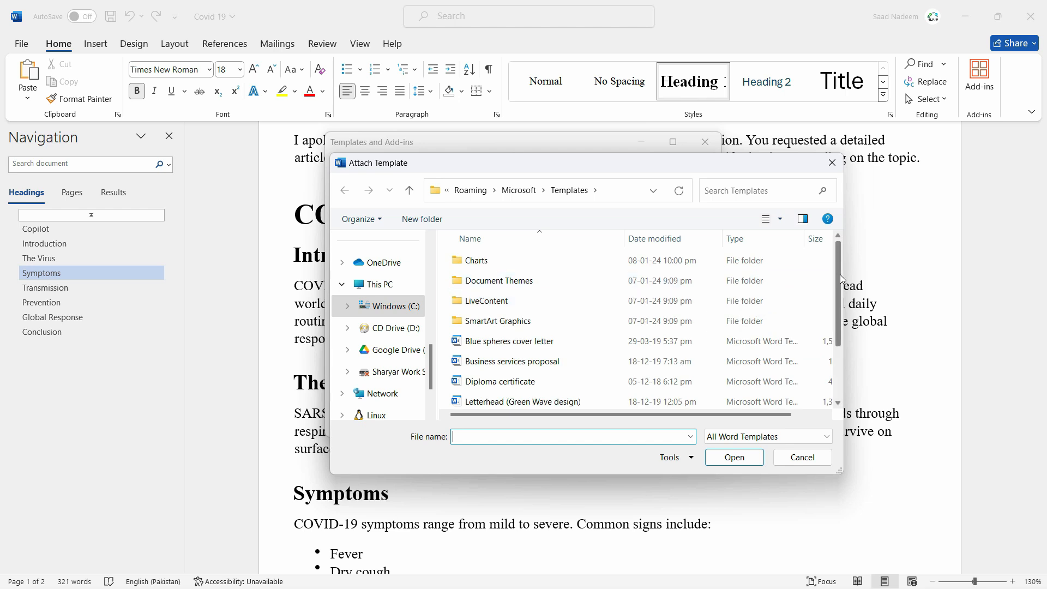
mouse_move(840, 274)
mouse_down()
mouse_move(838, 341)
mouse_move(826, 259)
mouse_up()
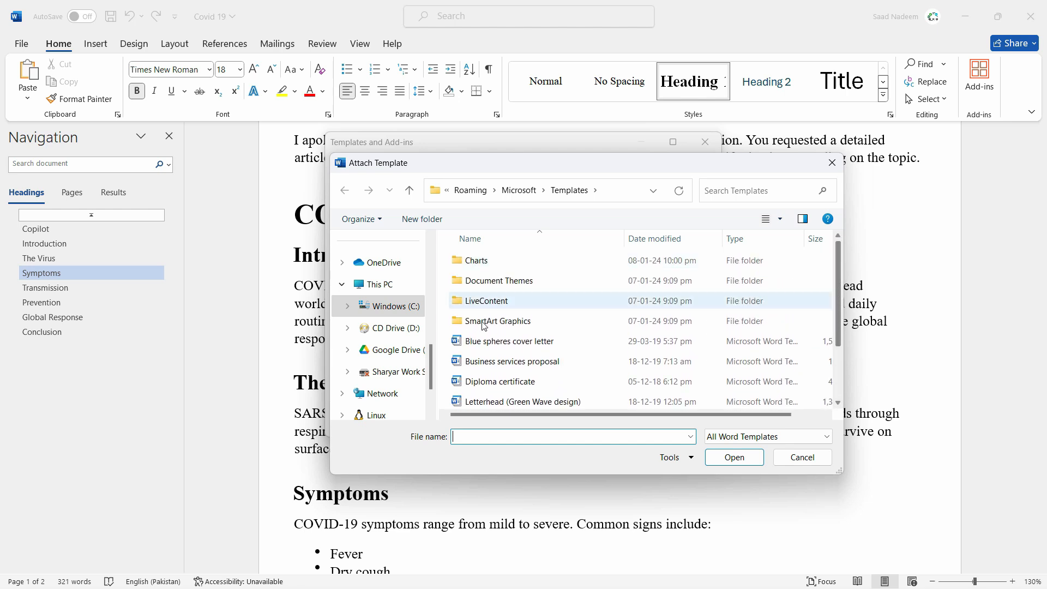
scroll(403, 371, up, 5)
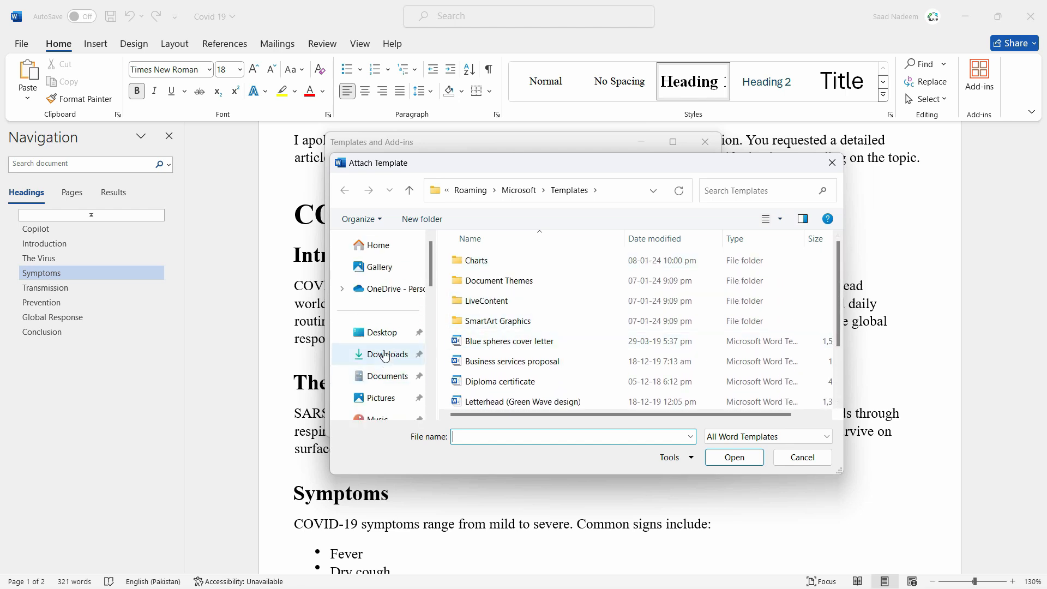
click(385, 379)
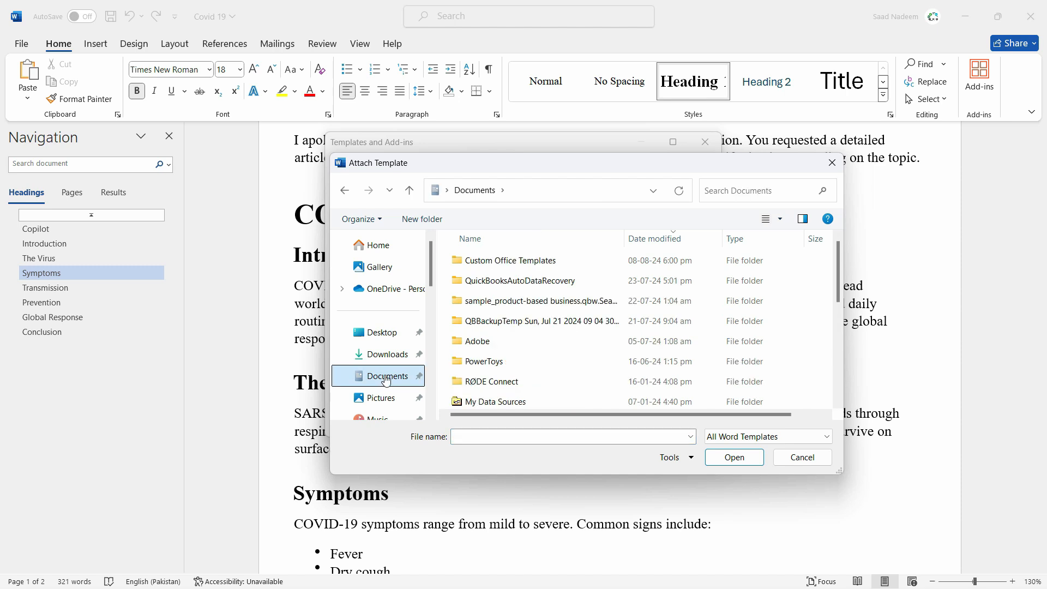
double_click(537, 260)
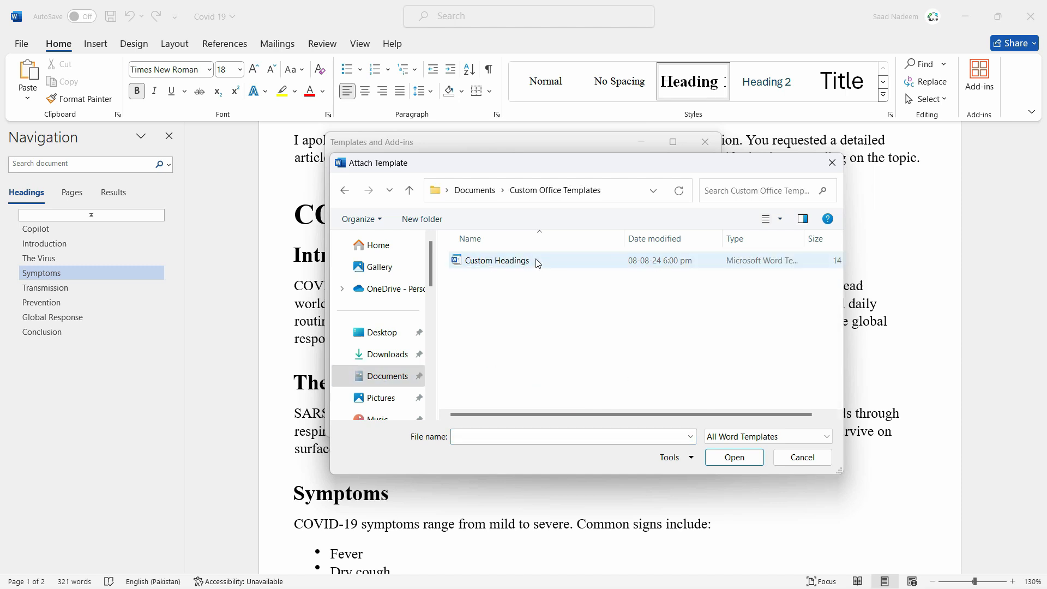
click(480, 268)
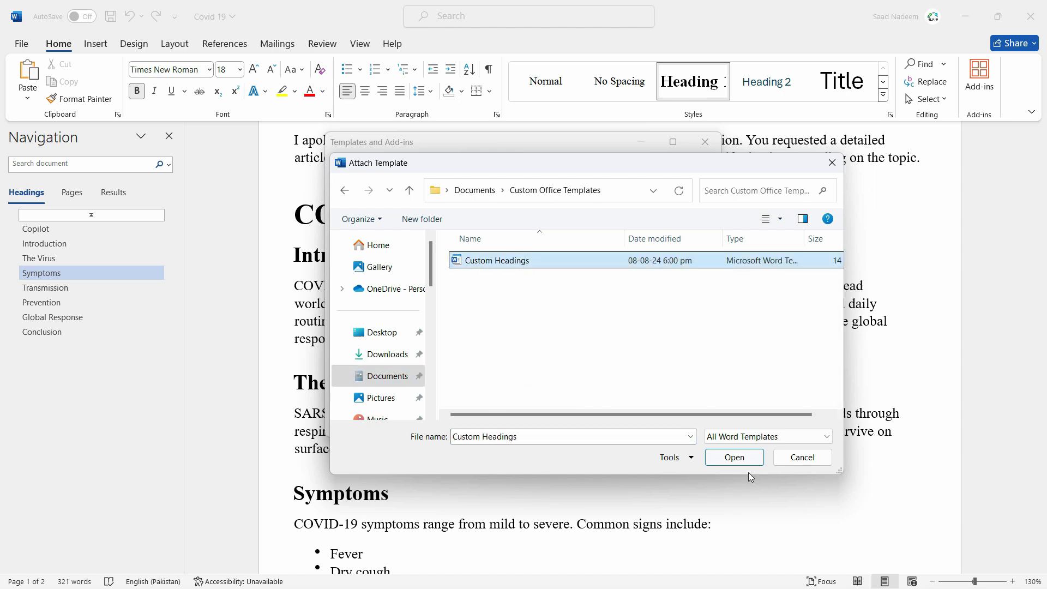
click(734, 458)
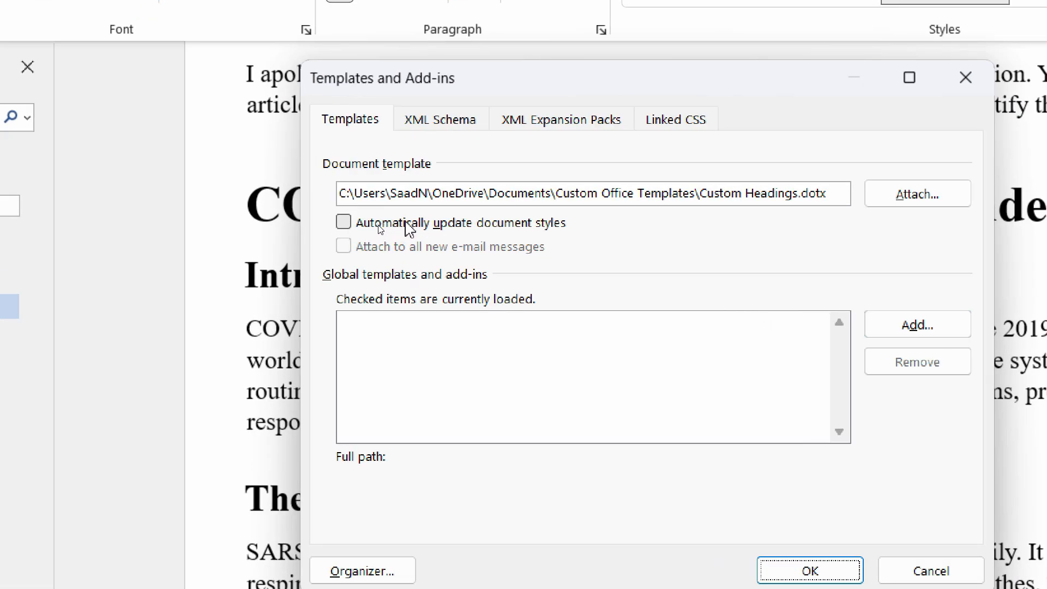
- Enable automatic updating of document styles, confirm the template settings and redo the style update in the Covid 19 document
click(345, 225)
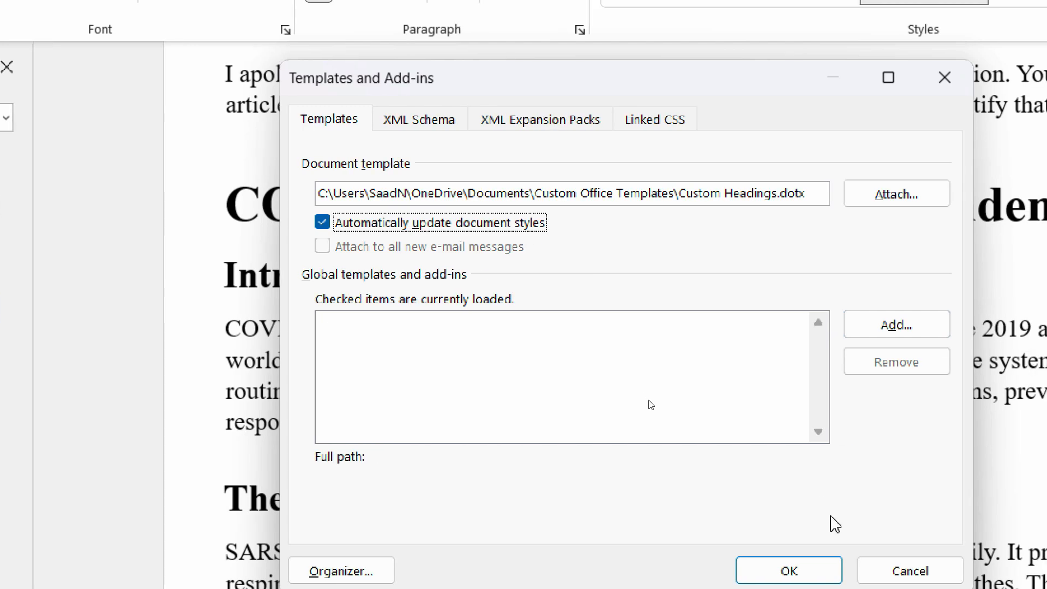
click(833, 567)
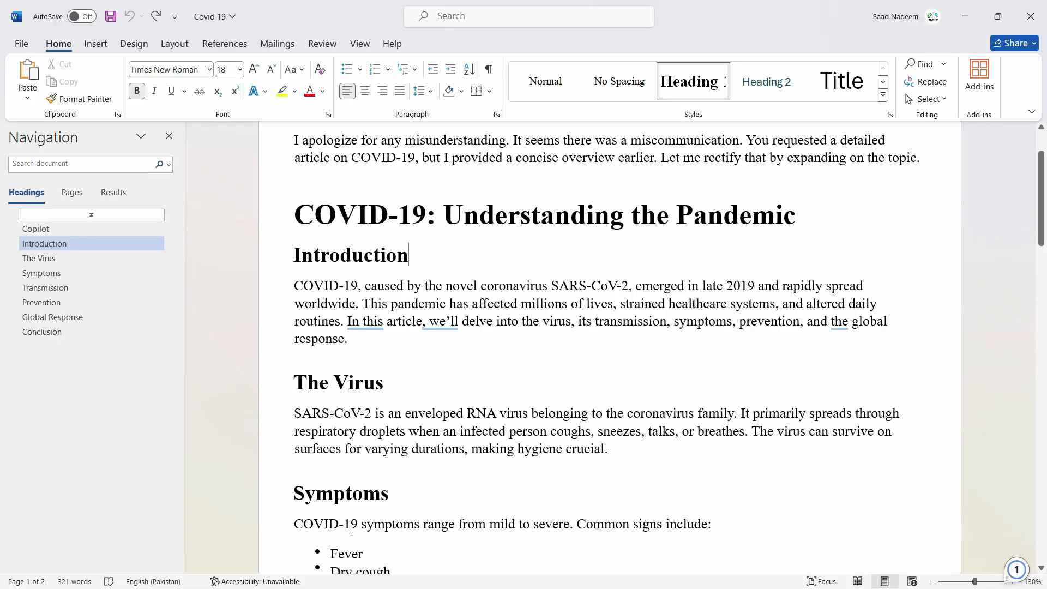
scroll(356, 502, down, 1)
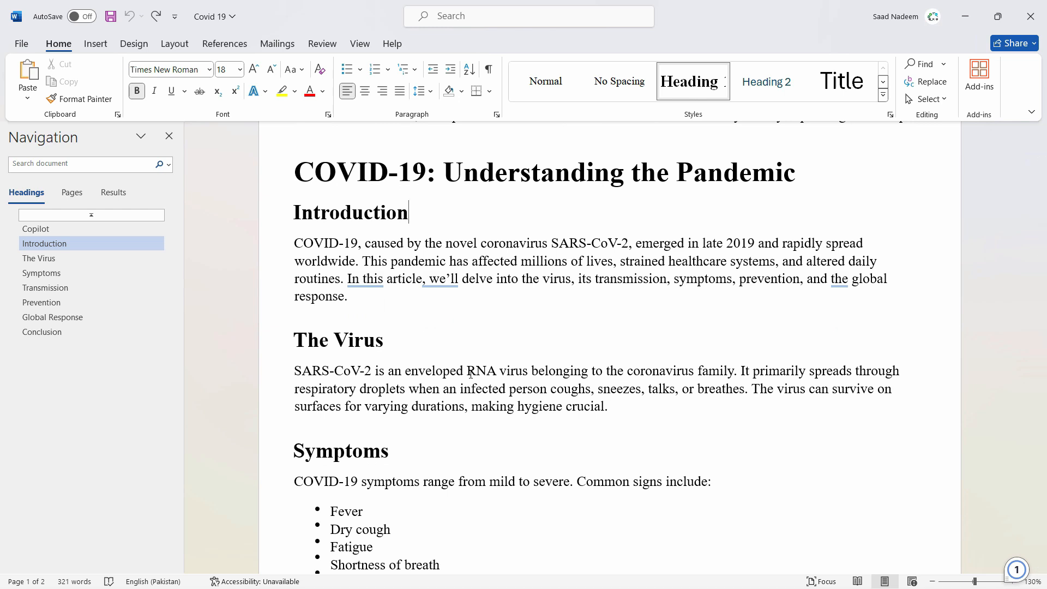
key(ctrl+y)
scroll(469, 321, down, 5)
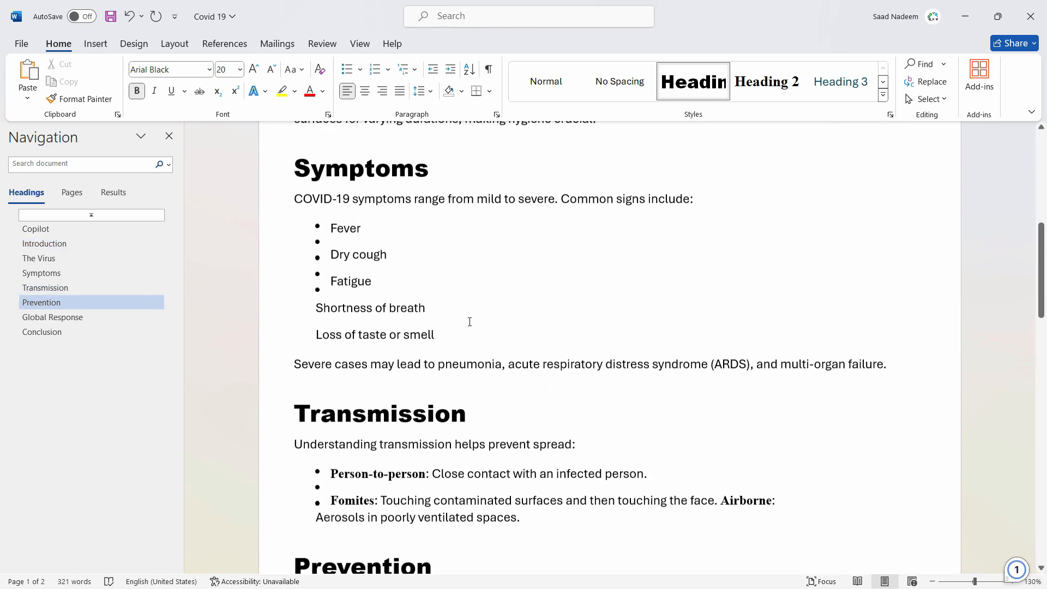
scroll(469, 322, down, 10)
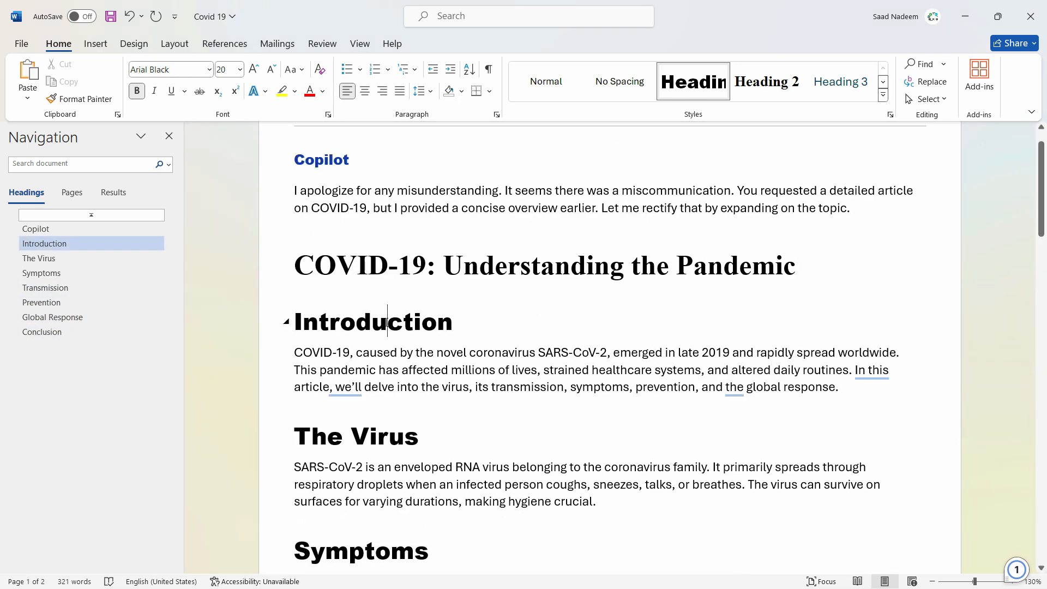
- Compare the styles used by the COVID-19 title and the Introduction, The Virus and Symptoms headings
click(451, 261)
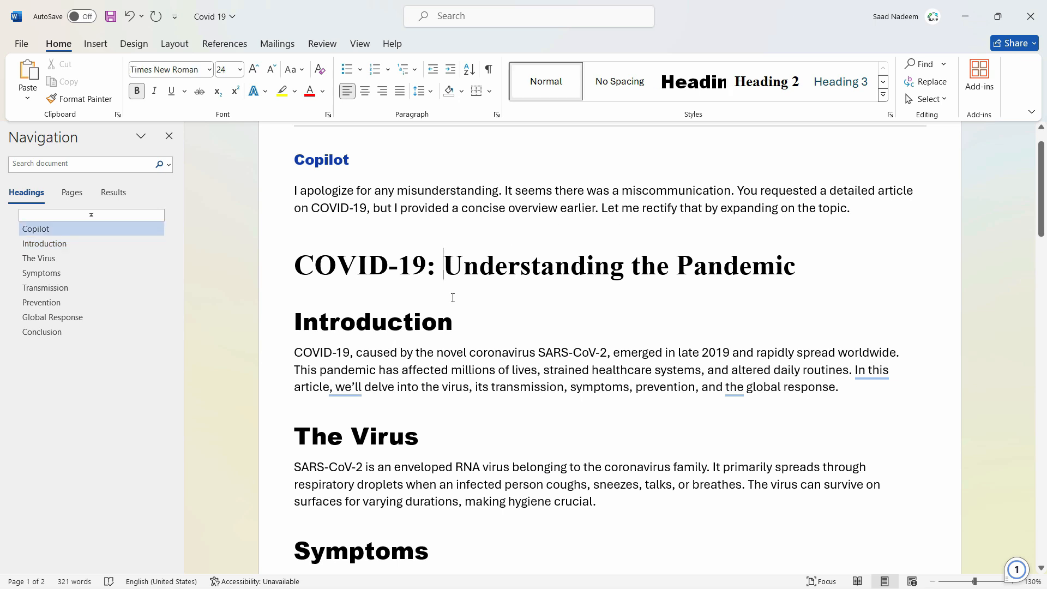
click(404, 322)
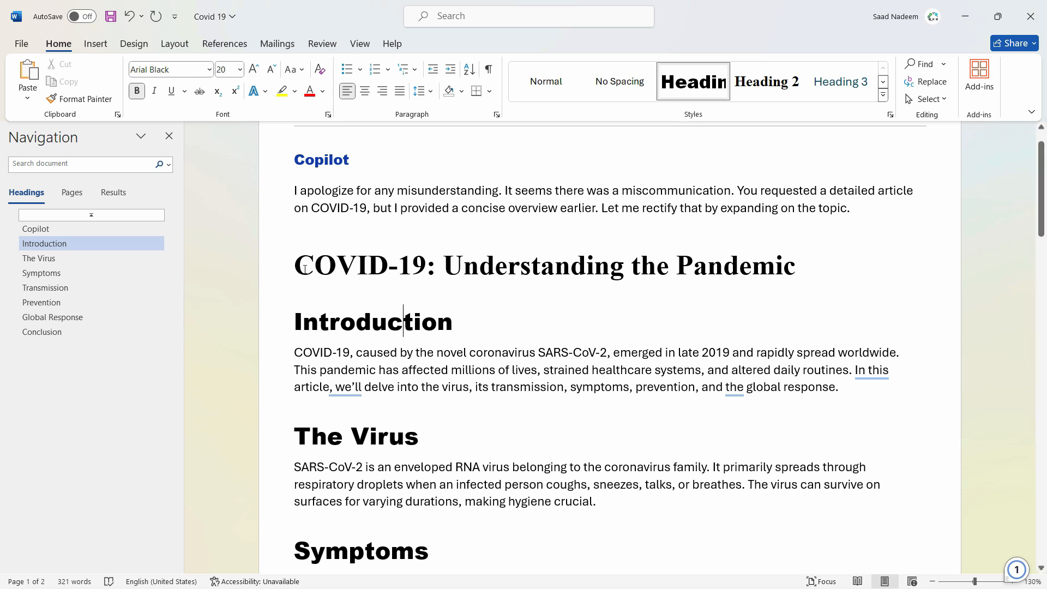
drag(295, 267, 800, 268)
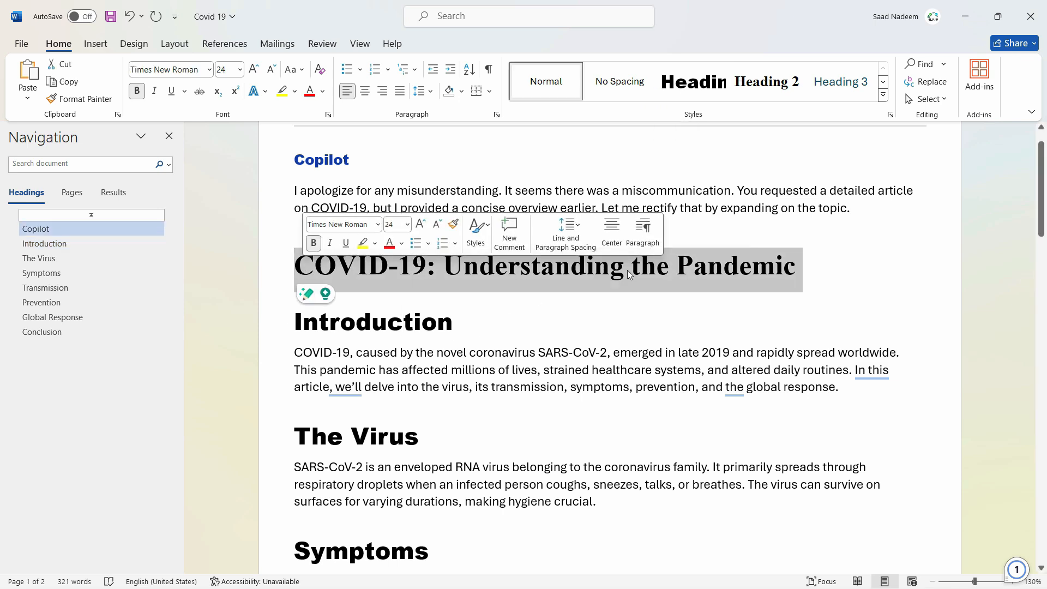
click(387, 322)
click(383, 449)
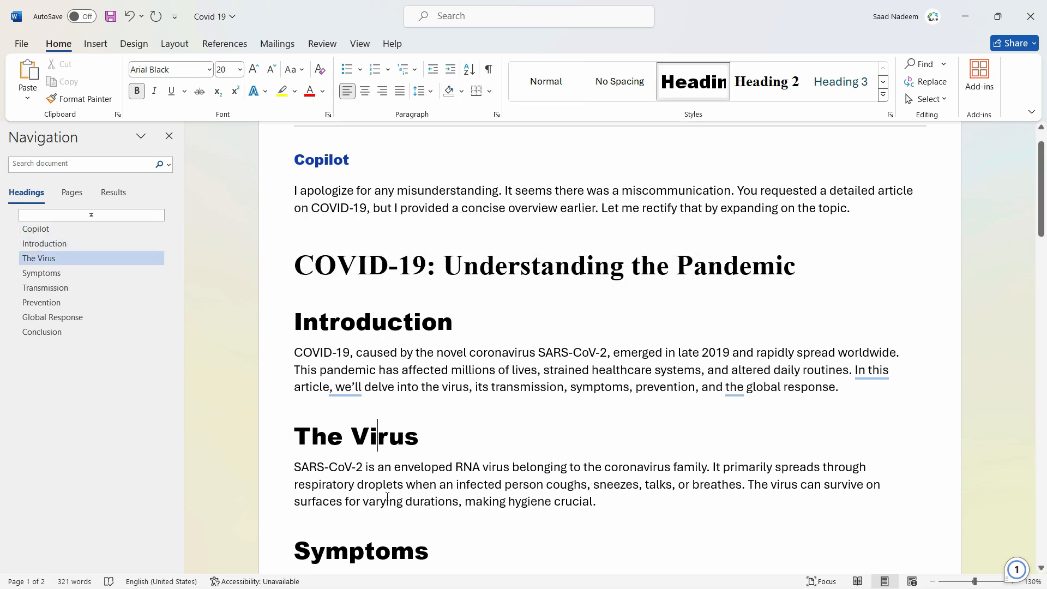
scroll(383, 436, down, 3)
click(382, 389)
scroll(382, 389, up, 1)
scroll(578, 278, up, 2)
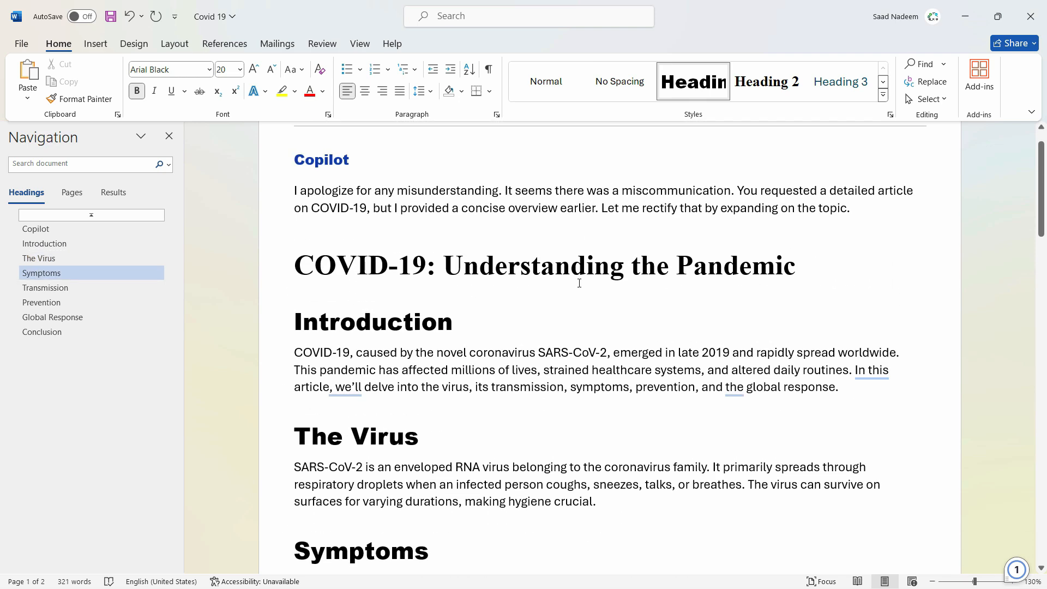
- Apply the Heading 1 style to the title "COVID-19: Understanding the Pandemic"
click(438, 322)
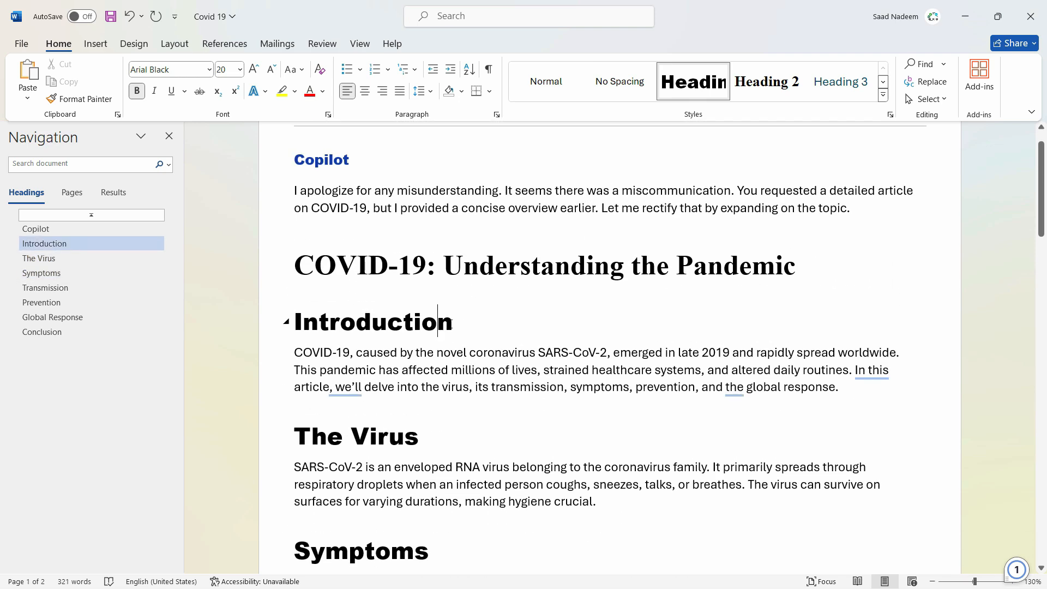
click(452, 323)
triple_click(477, 262)
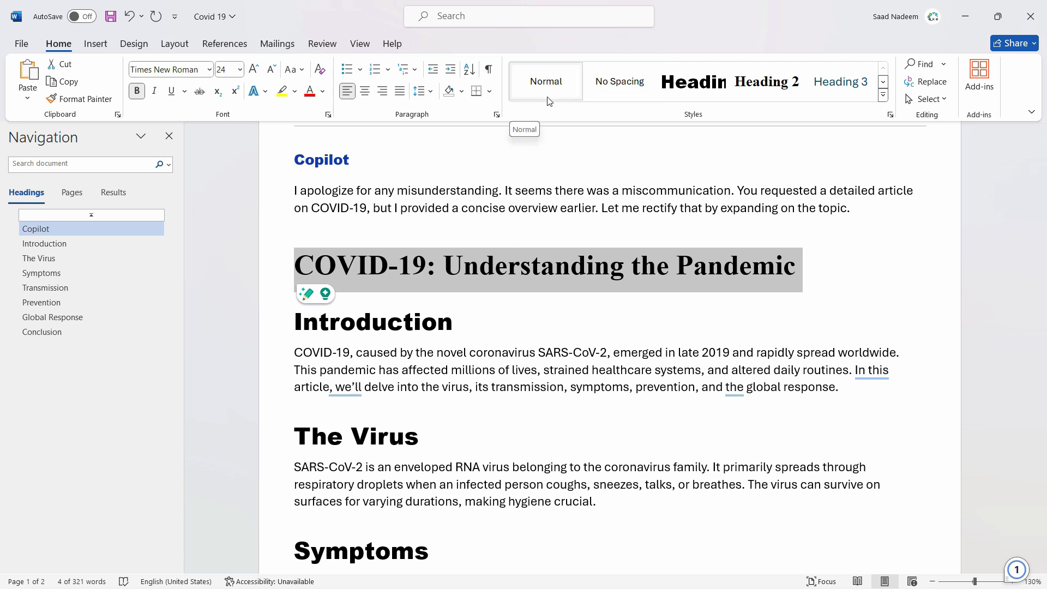
click(692, 82)
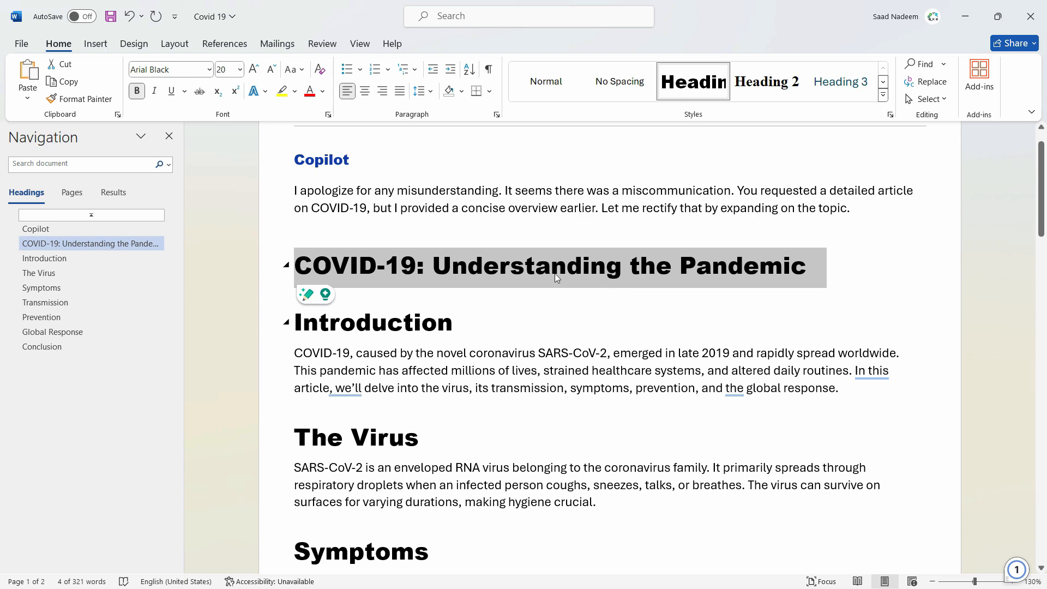
- Open the Custom Headings template from the Custom Office Templates folder in Documents
click(13, 43)
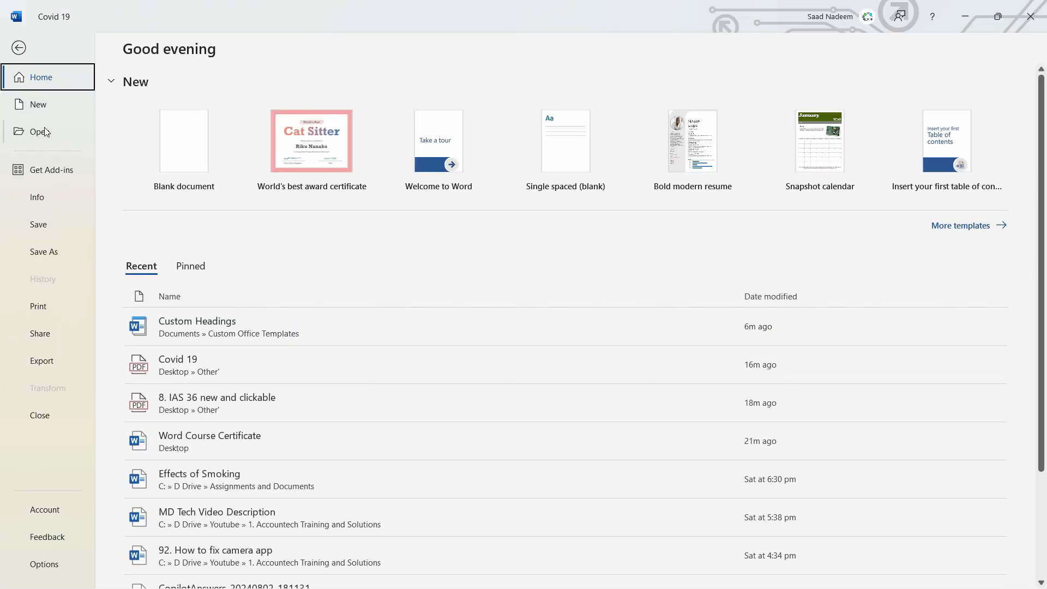
click(44, 133)
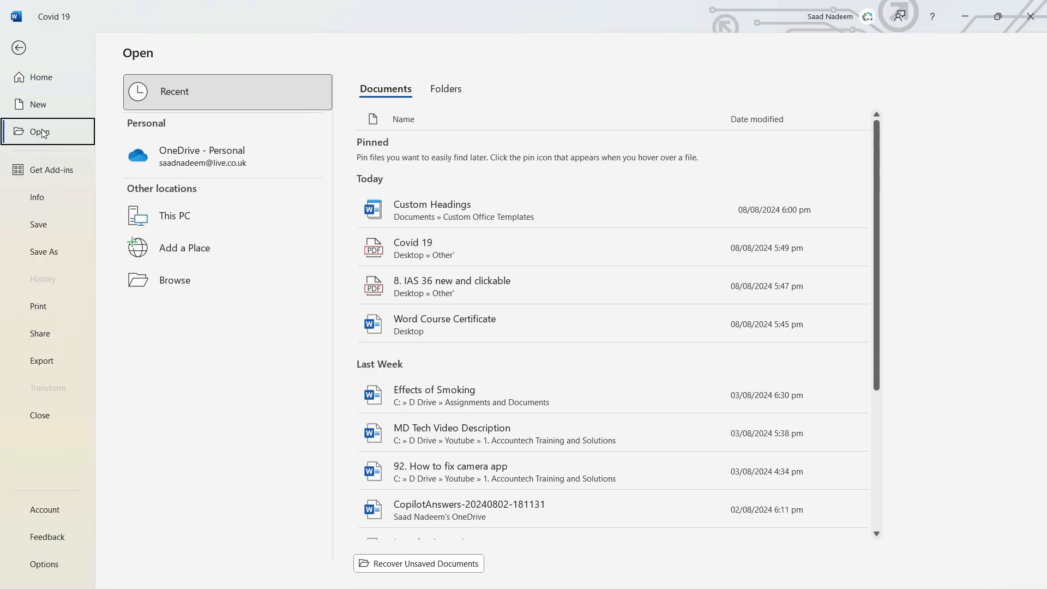
click(158, 284)
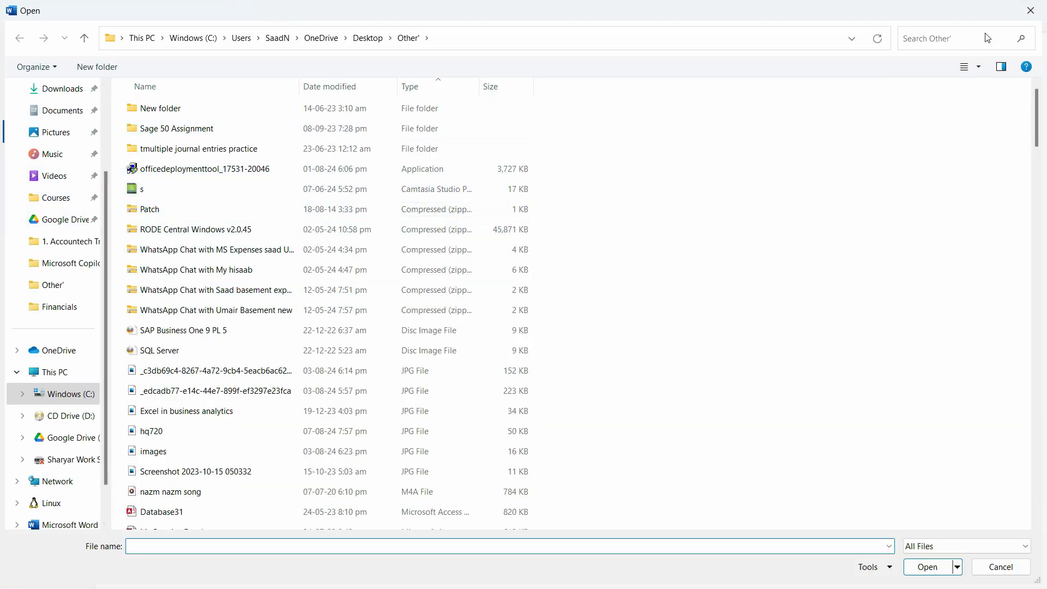
click(57, 111)
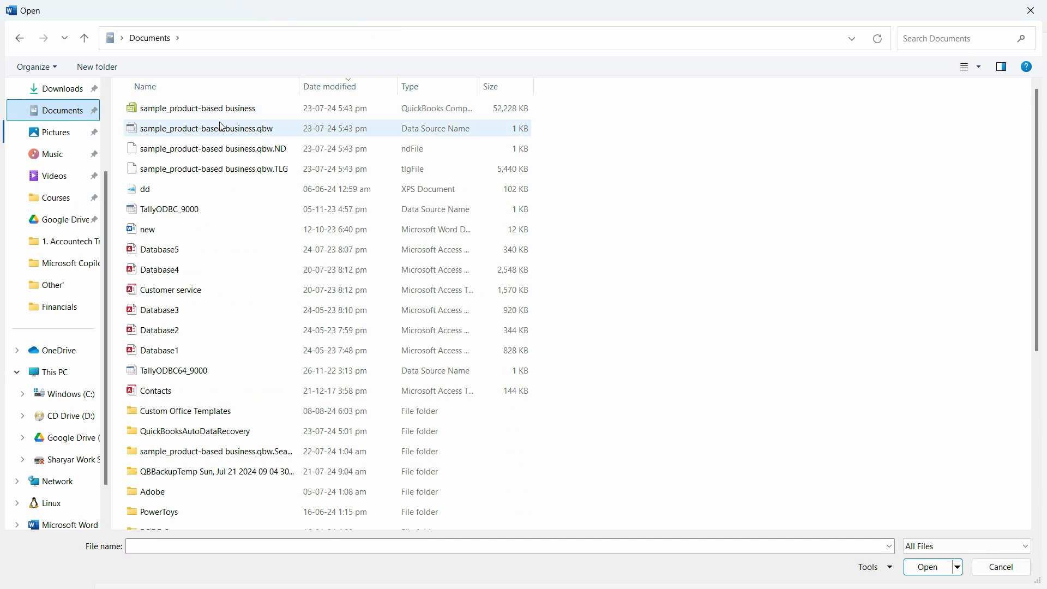
scroll(281, 319, down, 2)
scroll(280, 317, down, 3)
double_click(227, 142)
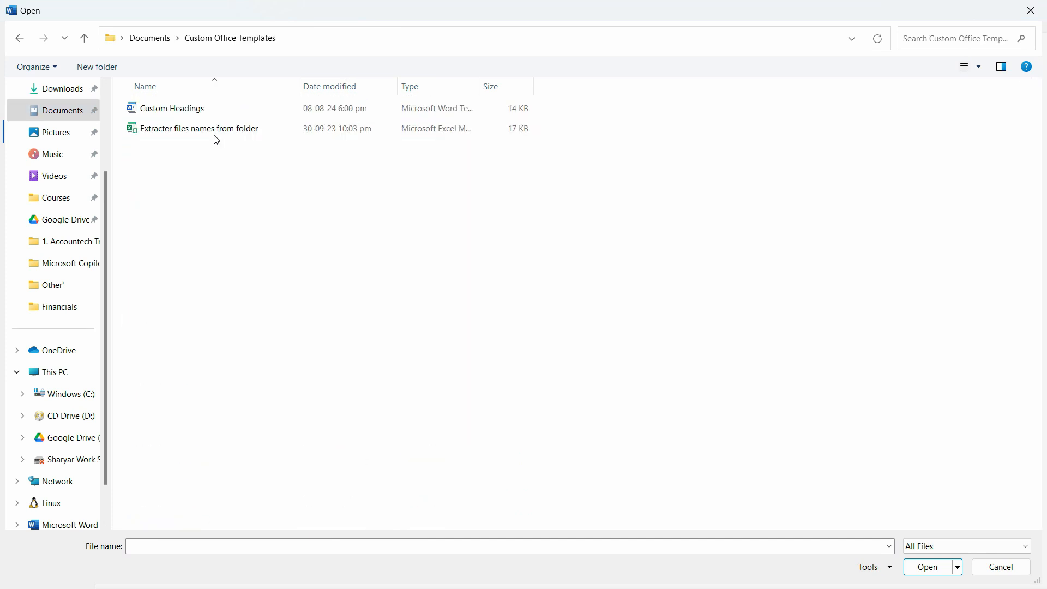
double_click(194, 109)
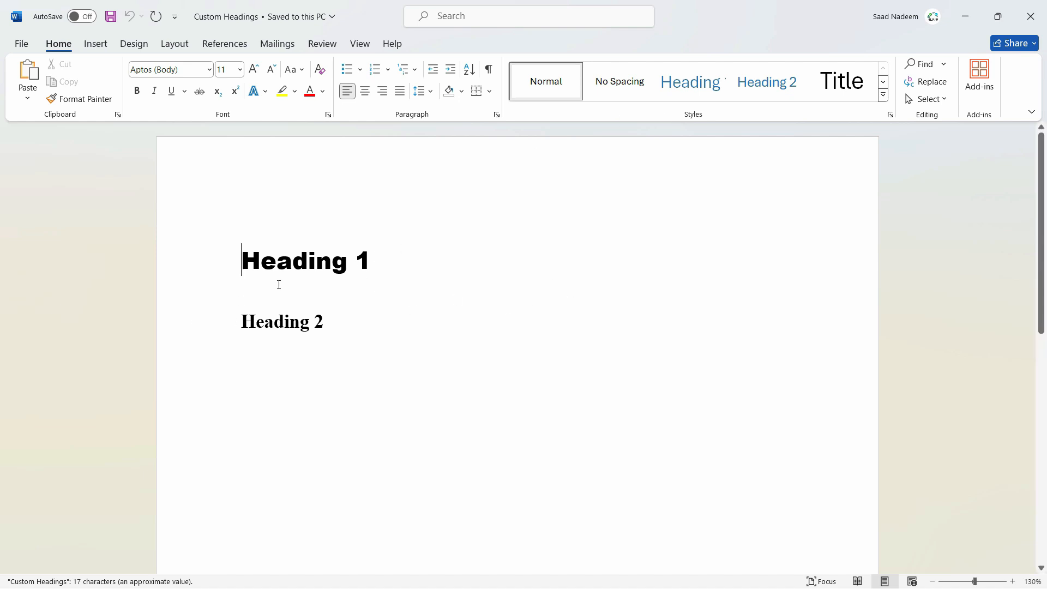
- Modify the template's Heading 1 style to use the standard Purple font colour
click(233, 260)
right_click(692, 82)
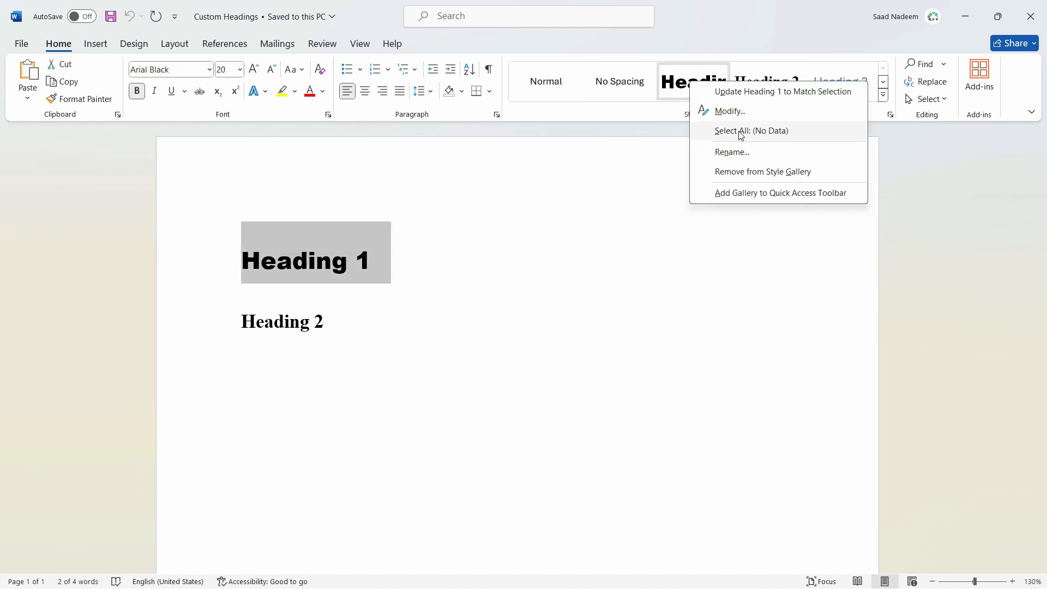
click(731, 111)
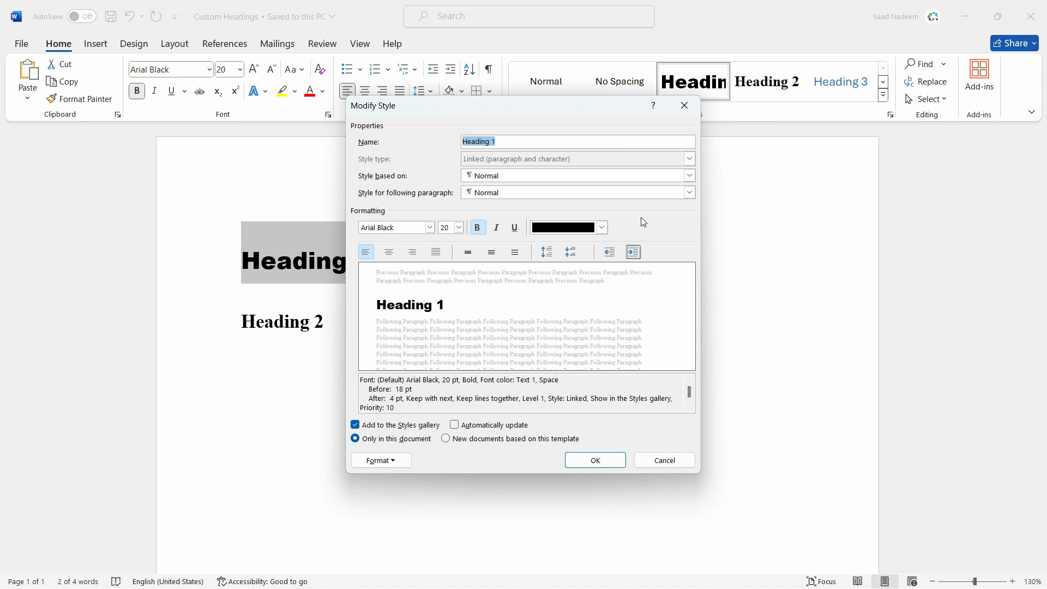
click(583, 228)
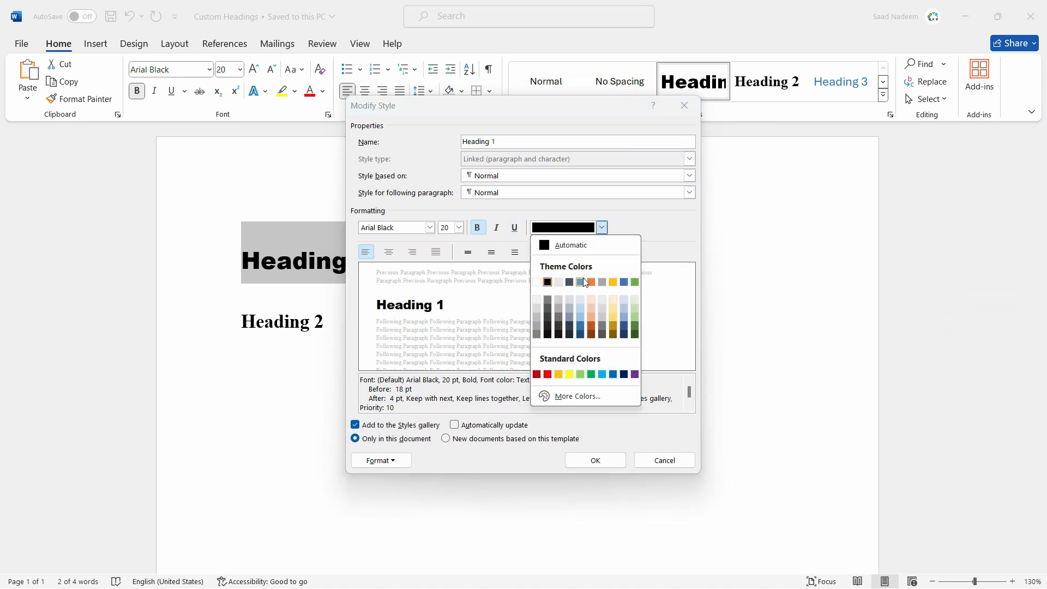
click(635, 374)
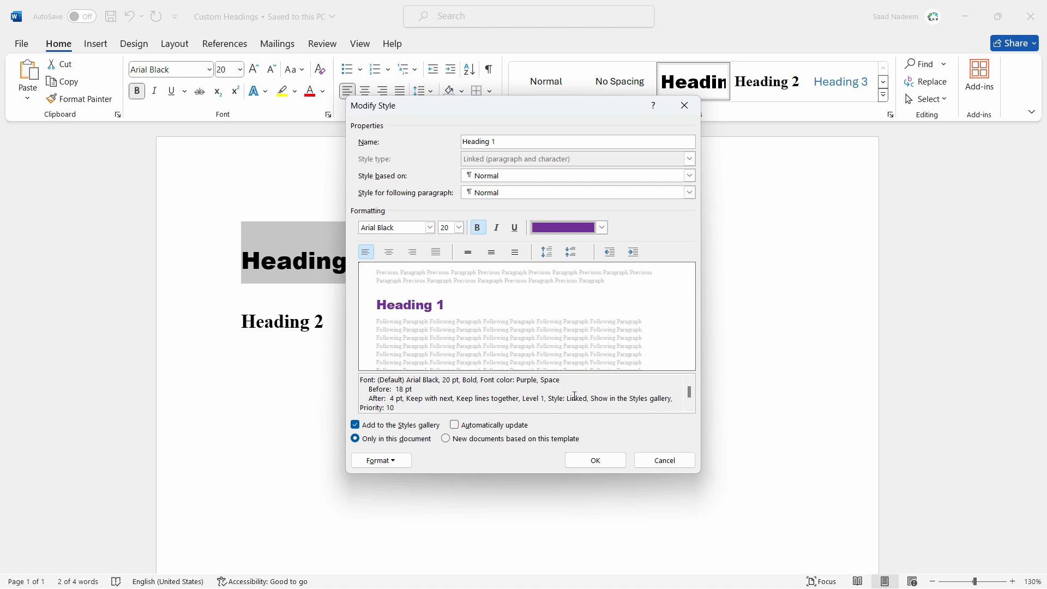
click(595, 460)
- Modify the template's Heading 2 style to use a darker shade of the green theme colour for its font
double_click(275, 322)
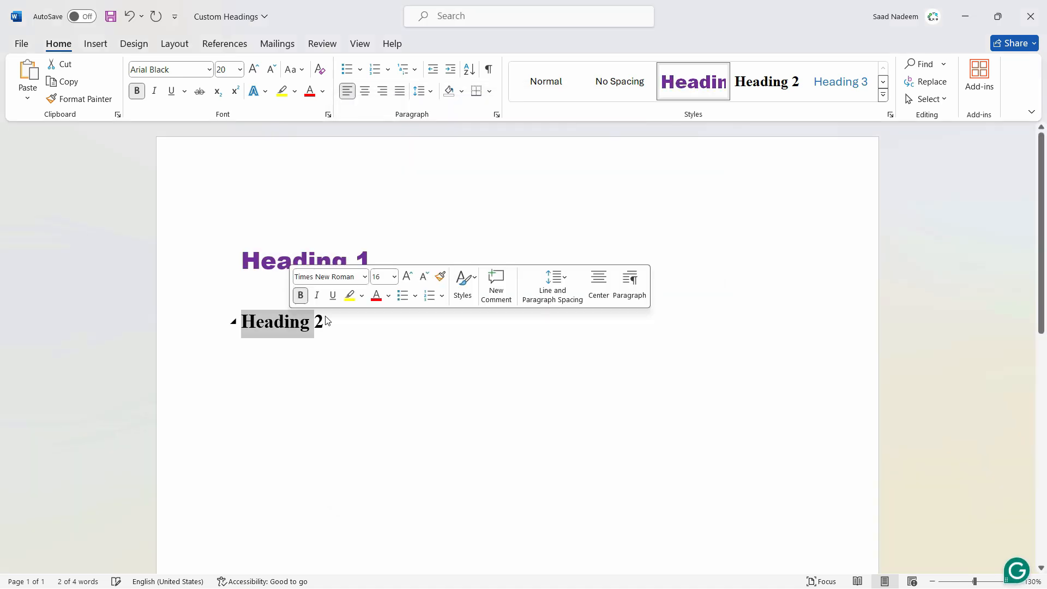
right_click(770, 64)
click(812, 112)
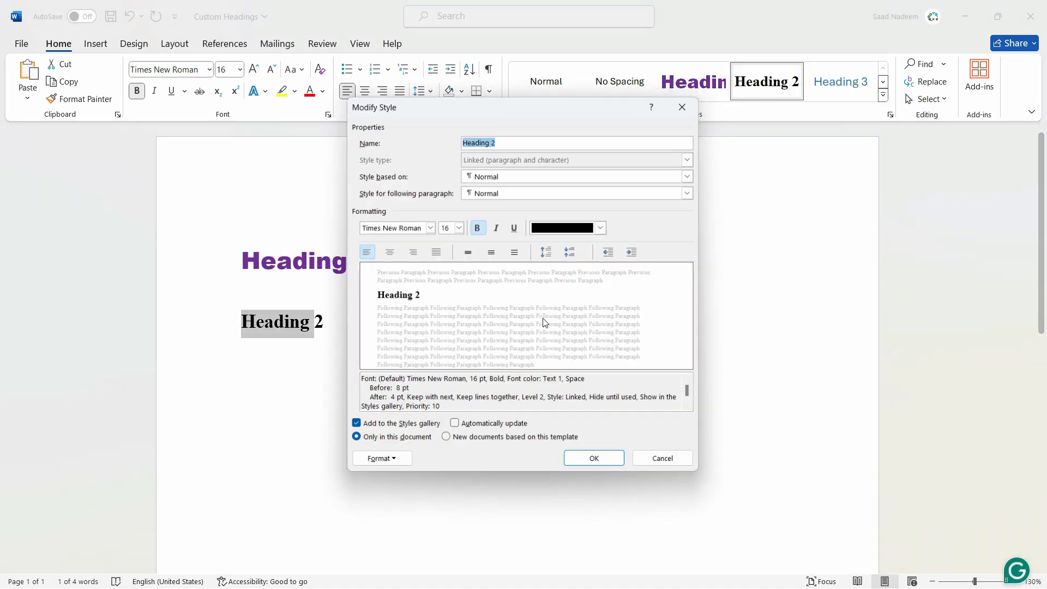
click(600, 228)
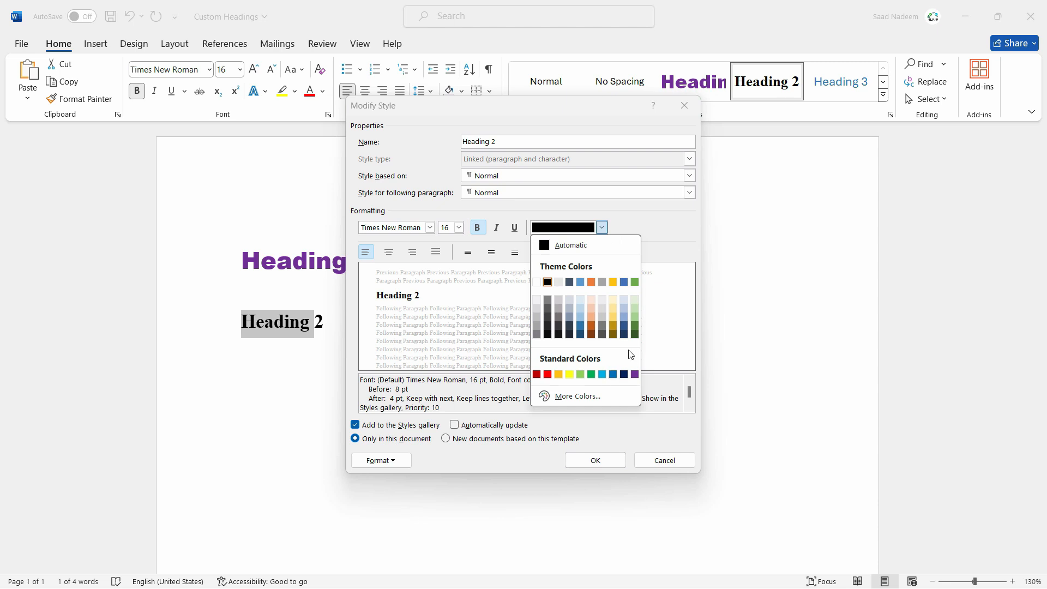
click(635, 325)
click(592, 459)
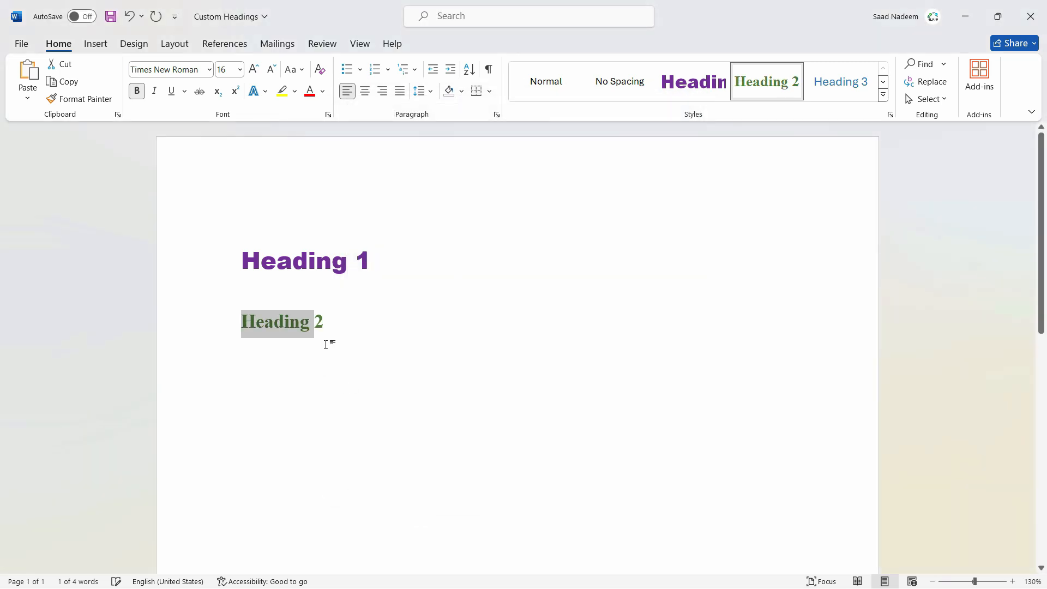
- Save the changes to the Custom Headings template and close it
click(326, 345)
key(ctrl+s)
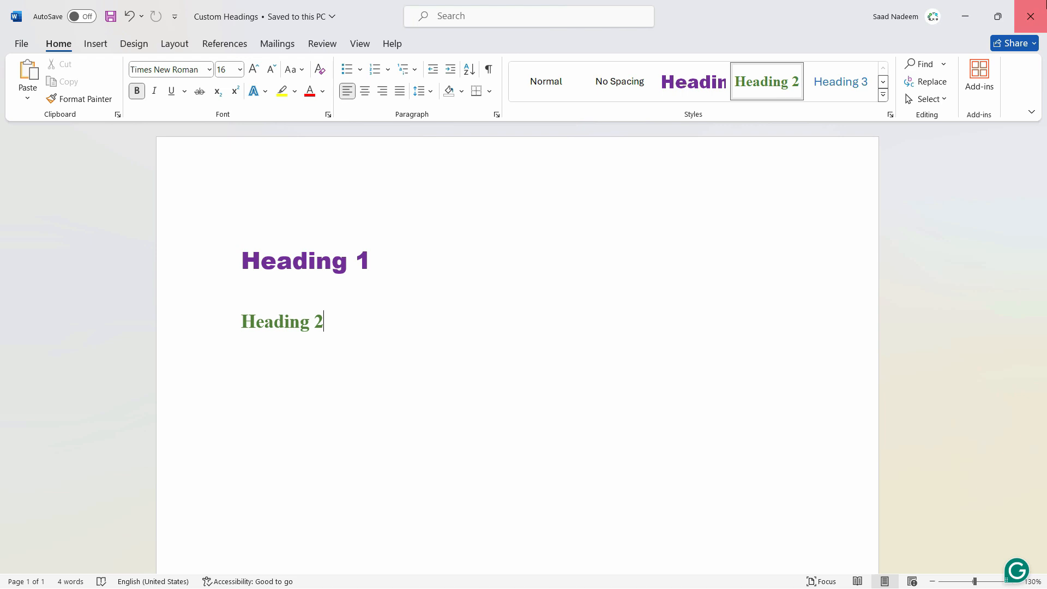
click(1030, 16)
- Check the Introduction heading in the Covid 19 document and undo the Heading 1 style applied to the COVID-19 title
click(457, 330)
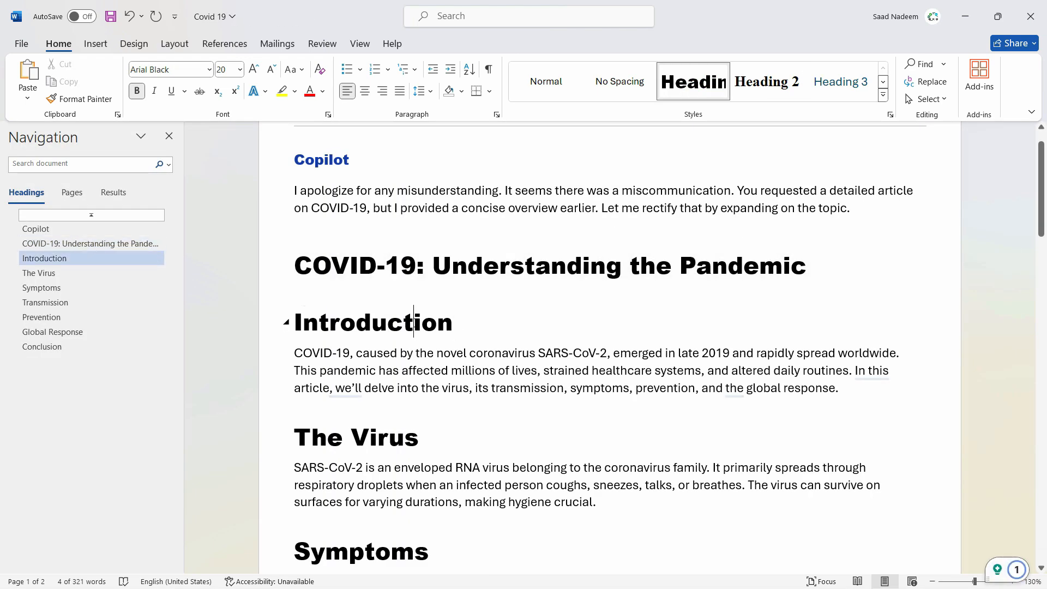
triple_click(416, 324)
click(573, 359)
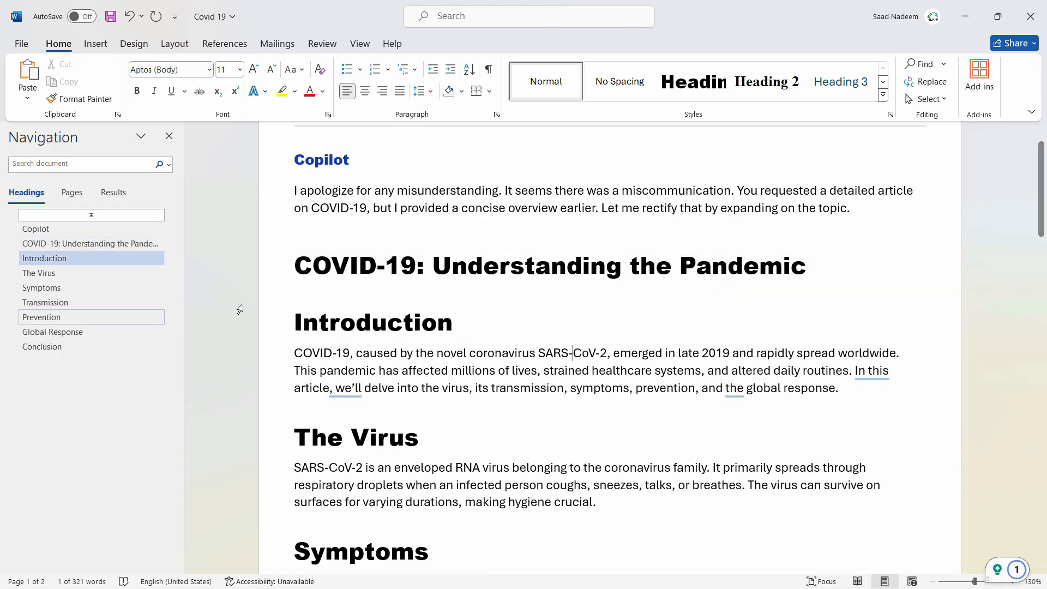
triple_click(419, 329)
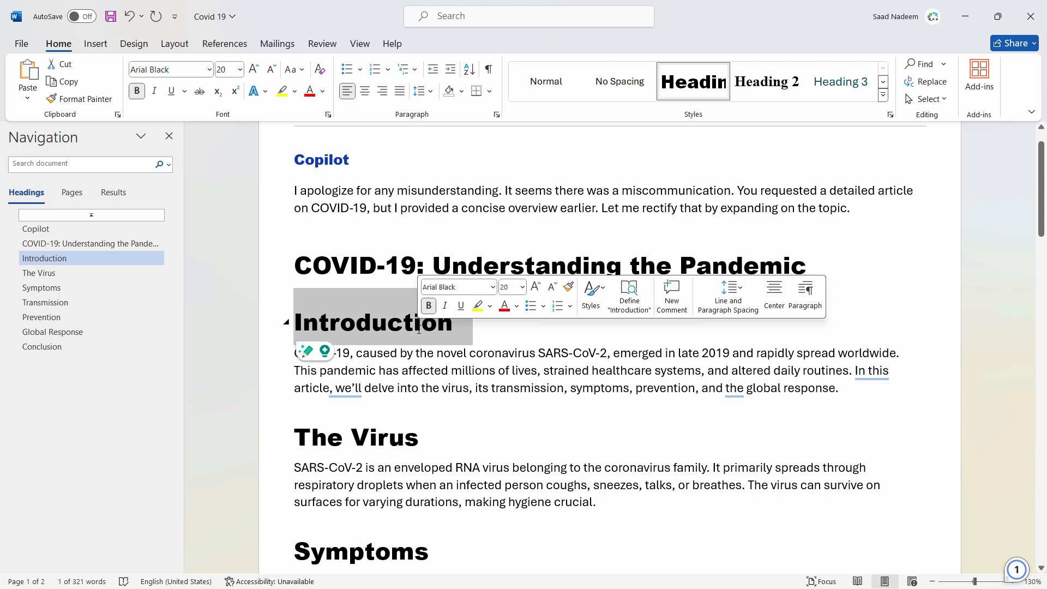
key(ctrl+z)
click(551, 355)
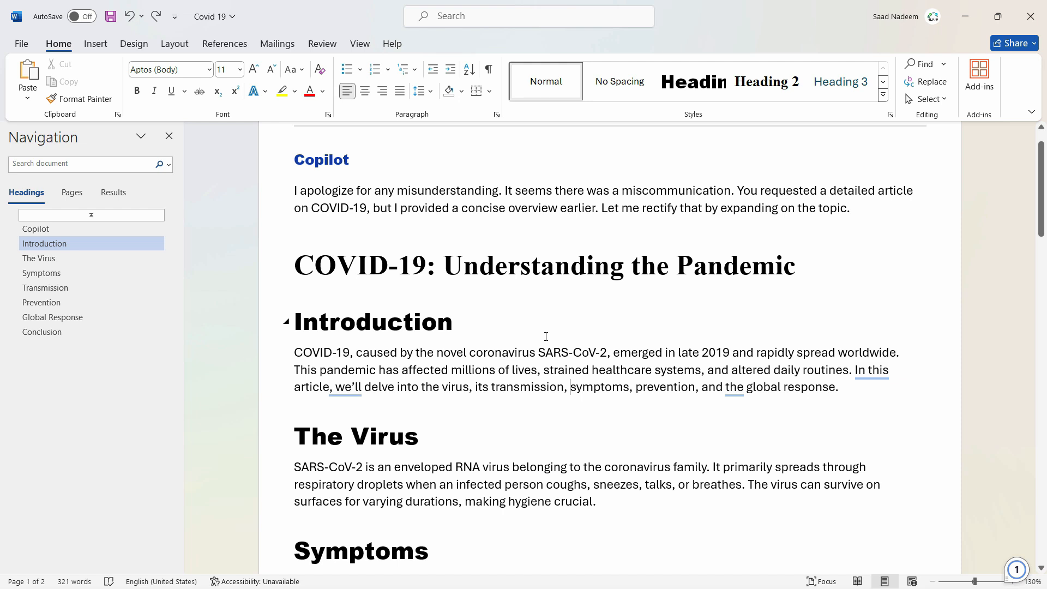
- Close the Covid 19 document without saving its changes and reopen the original Covid 19 PDF in Word
click(1031, 16)
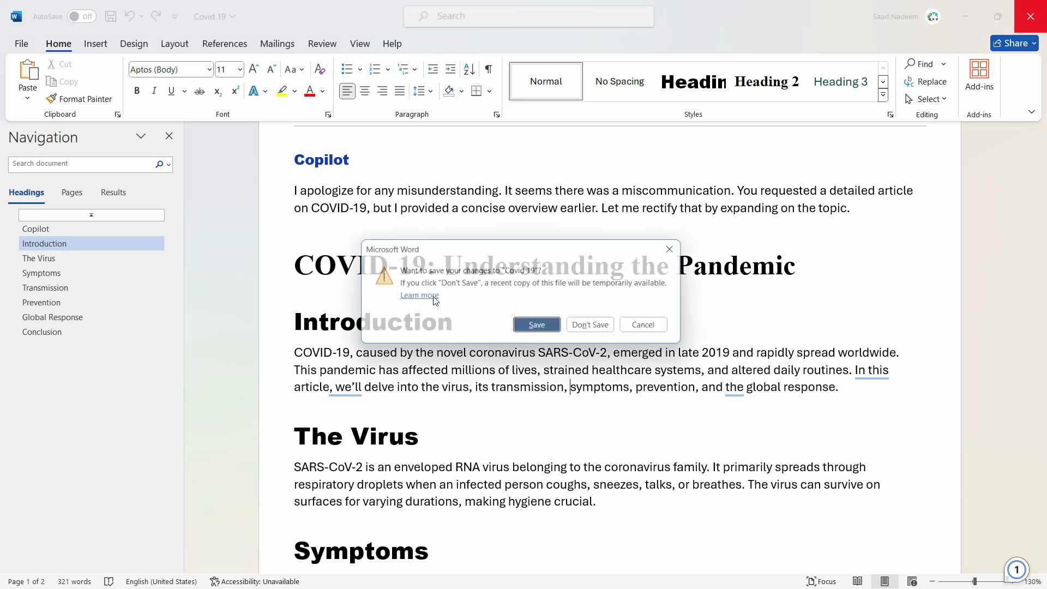
click(602, 329)
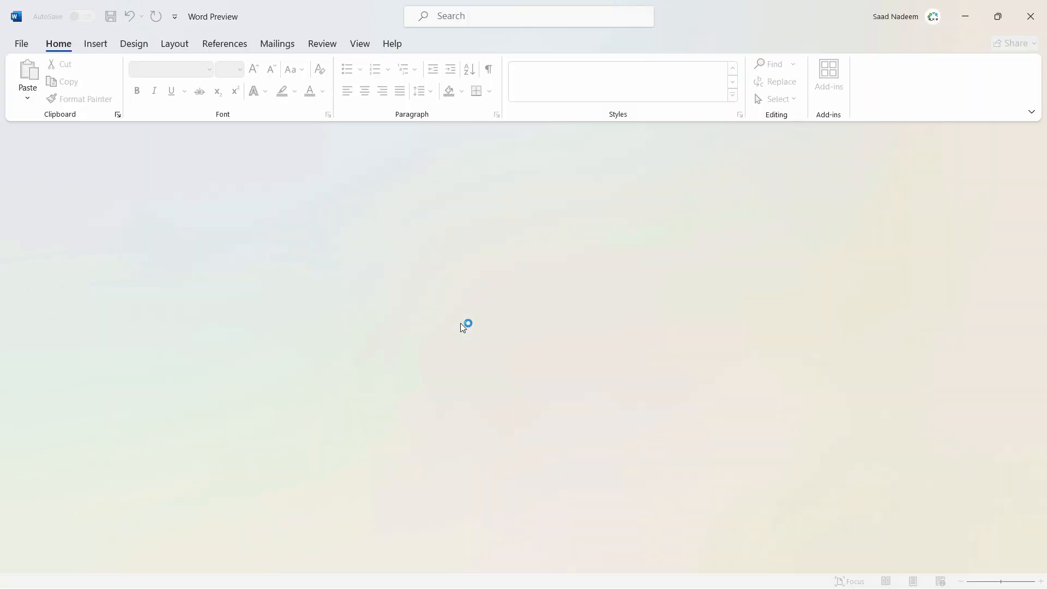
click(482, 350)
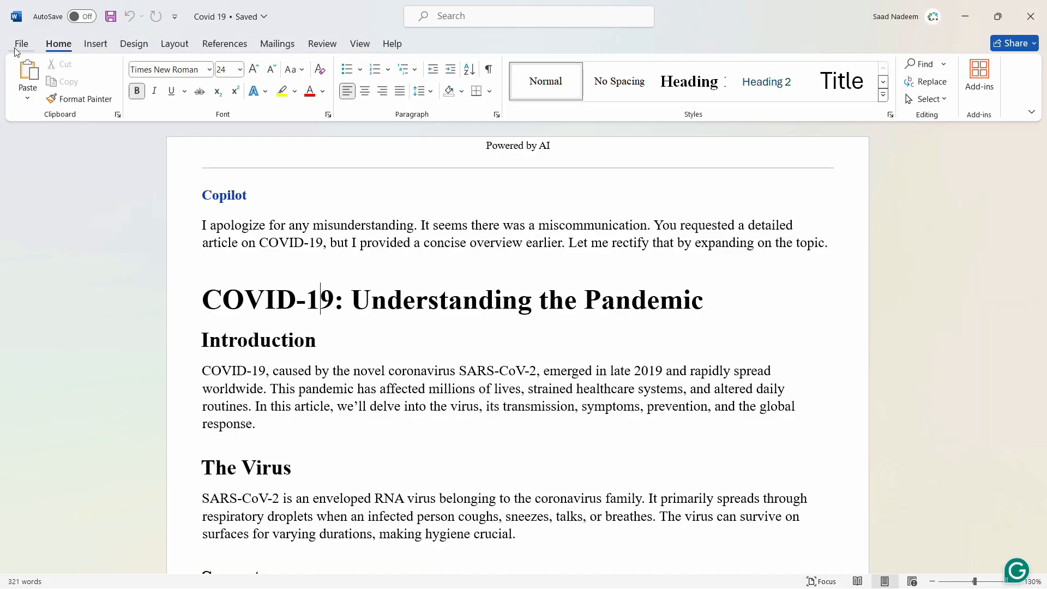
- Open the Templates and Add-ins dialog by choosing to manage templates in Word's add-in options
click(19, 45)
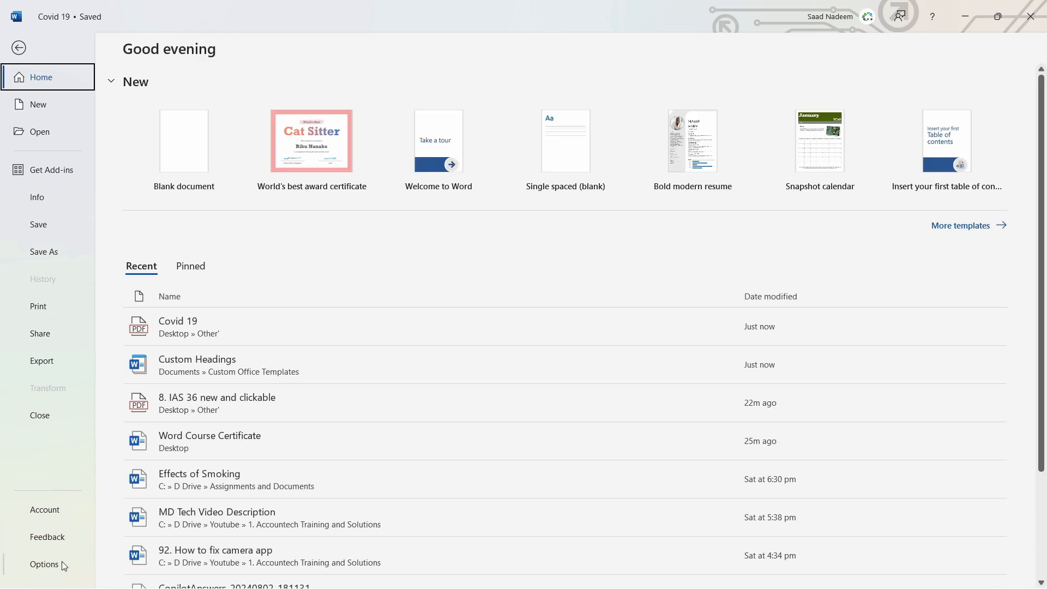
click(61, 563)
click(295, 275)
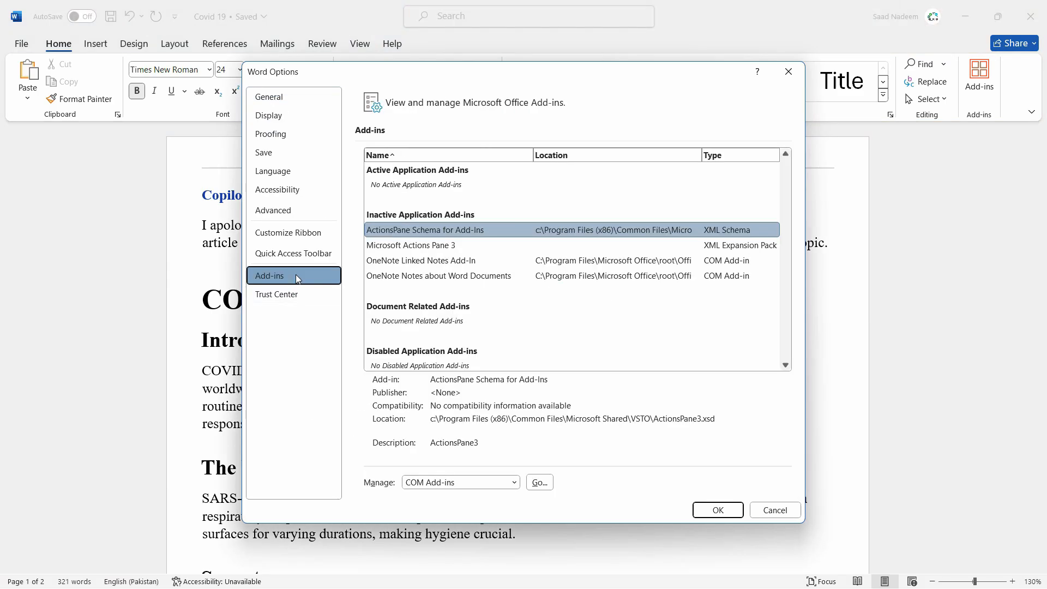
click(507, 482)
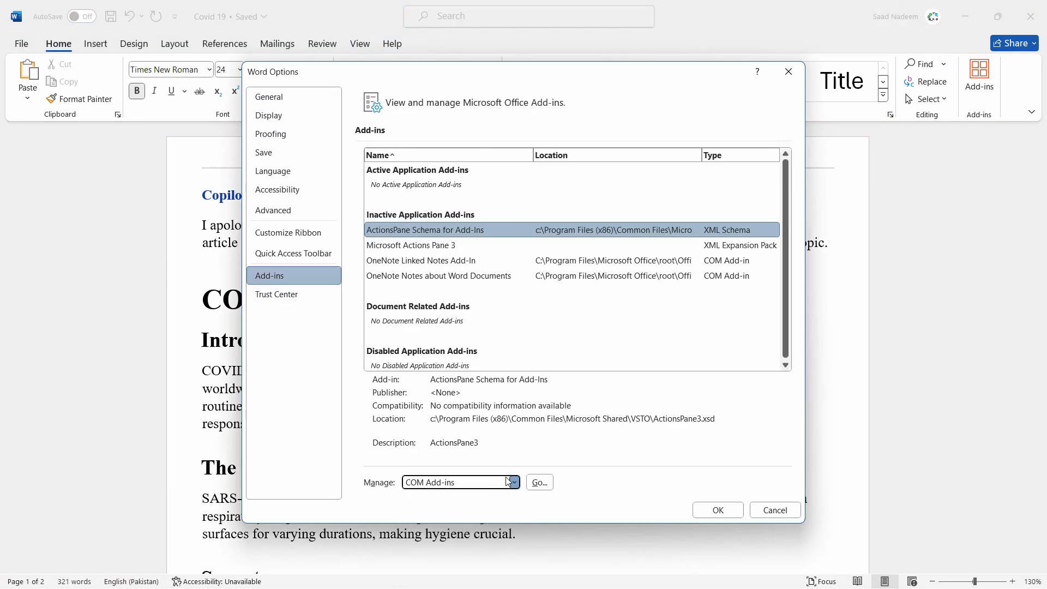
click(480, 509)
click(545, 482)
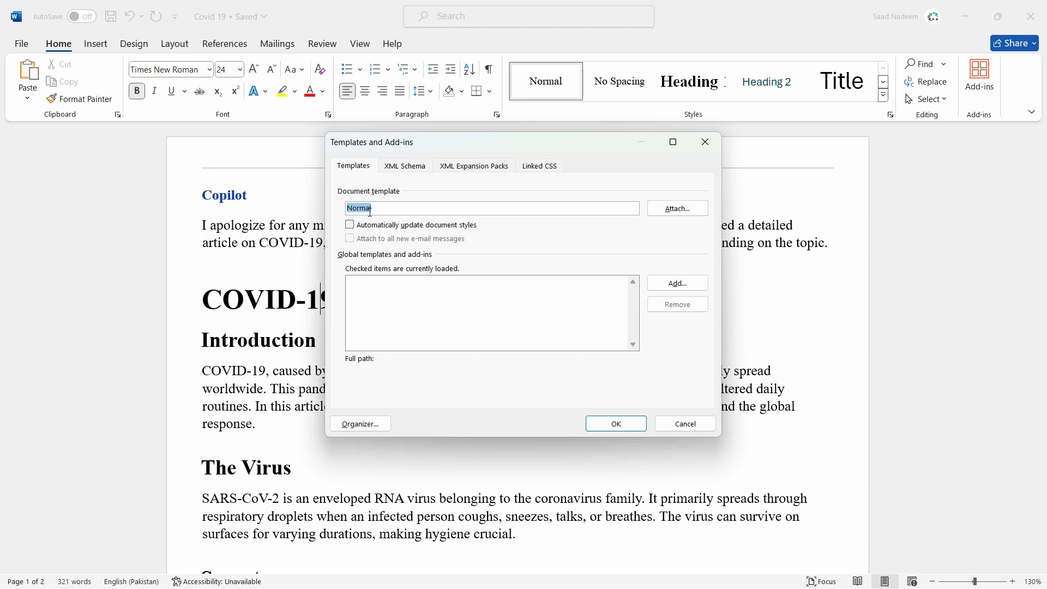
- Attach the Custom Headings template from Documents > Custom Office Templates, with automatic updating of document styles turned on
click(696, 209)
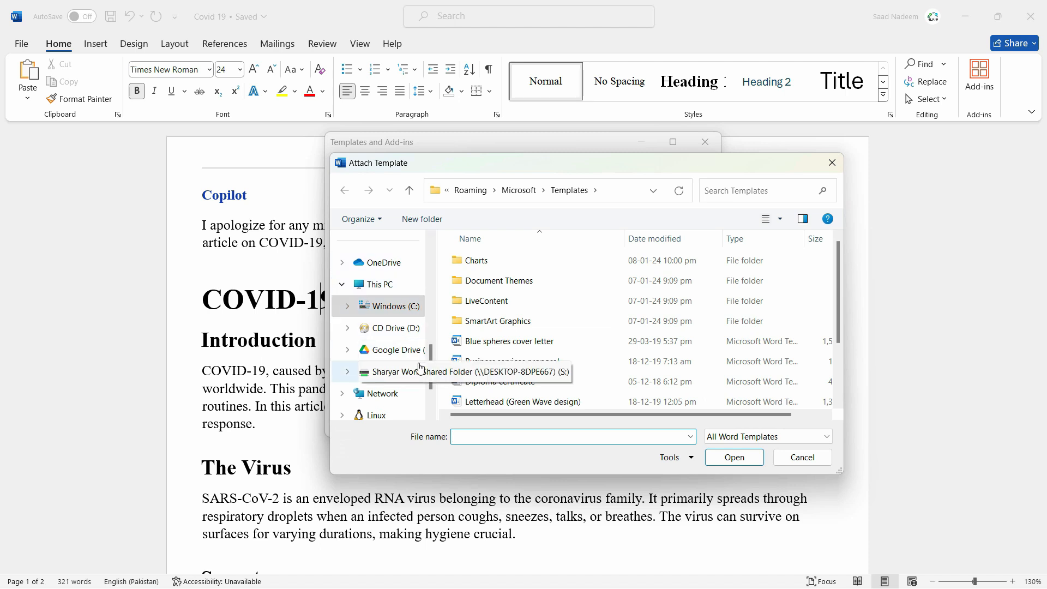
scroll(381, 338, up, 5)
click(387, 375)
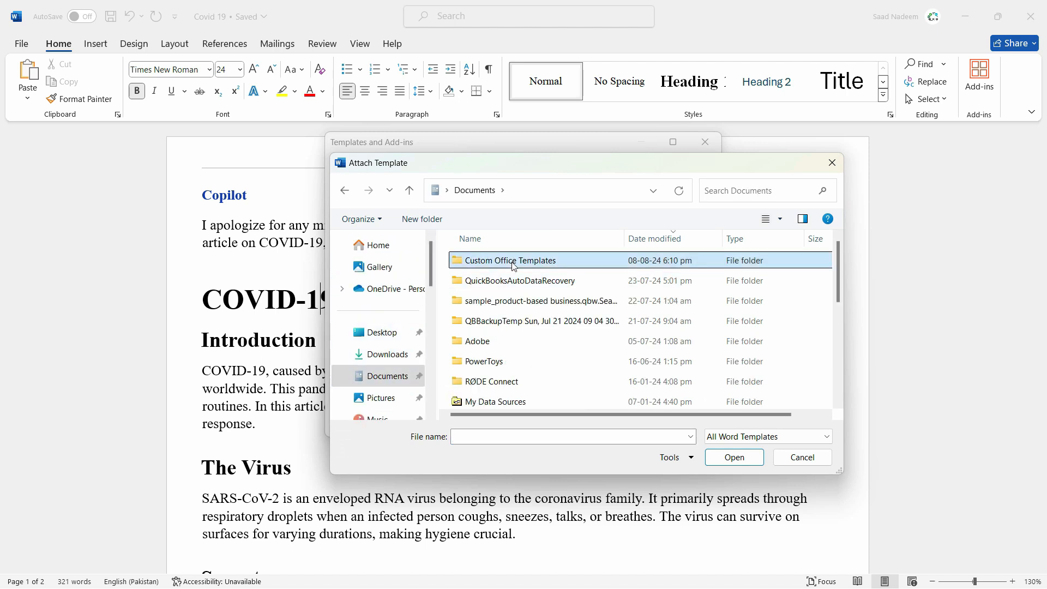
double_click(510, 260)
click(508, 261)
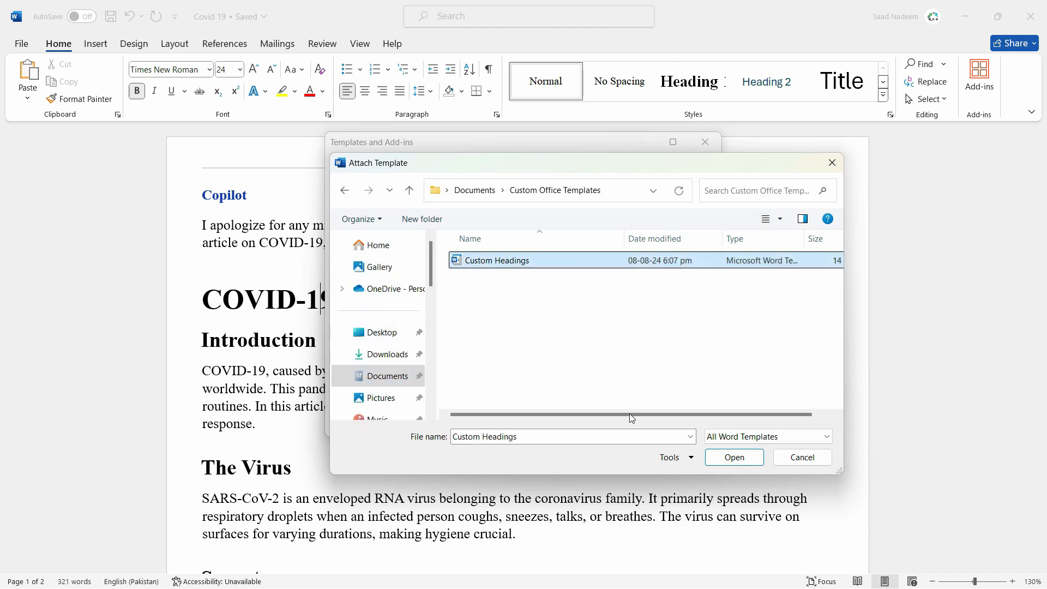
click(734, 458)
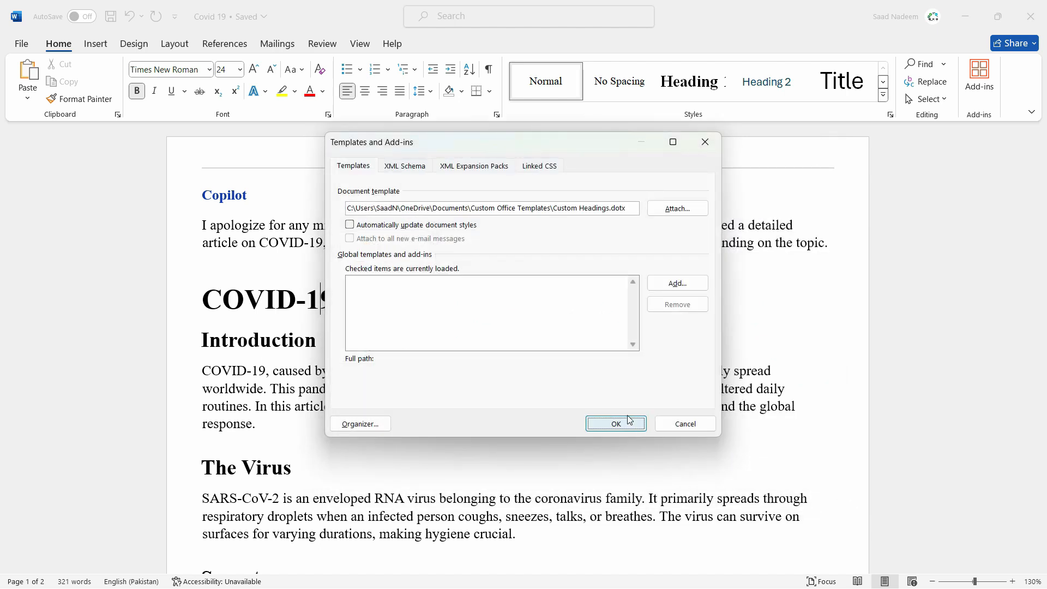
click(351, 225)
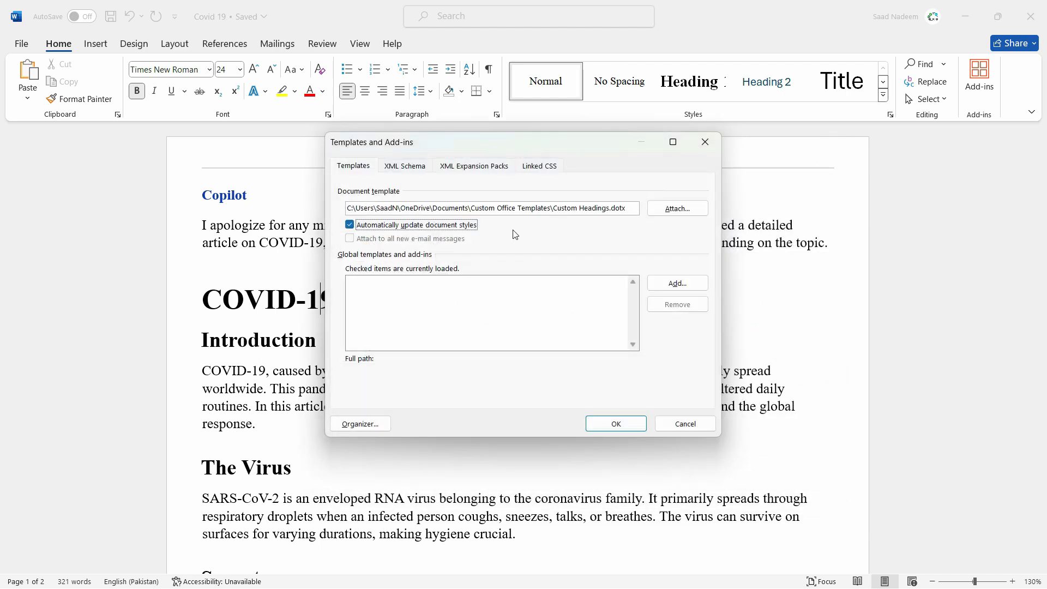
click(605, 421)
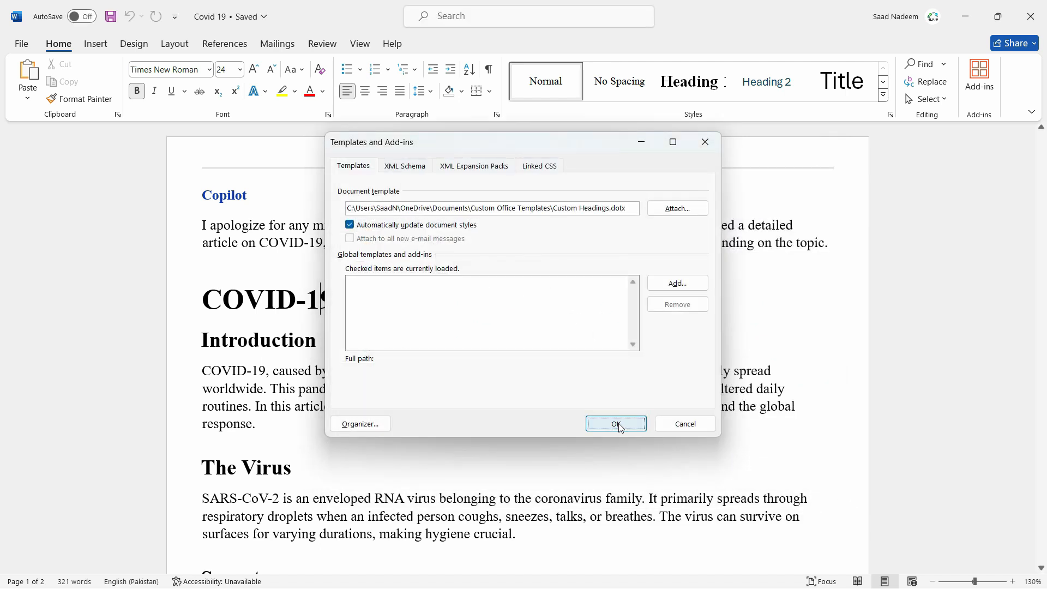
- Examine the headings throughout the Covid 19 document for the formatting of the attached template
scroll(458, 397, down, 5)
scroll(458, 396, down, 15)
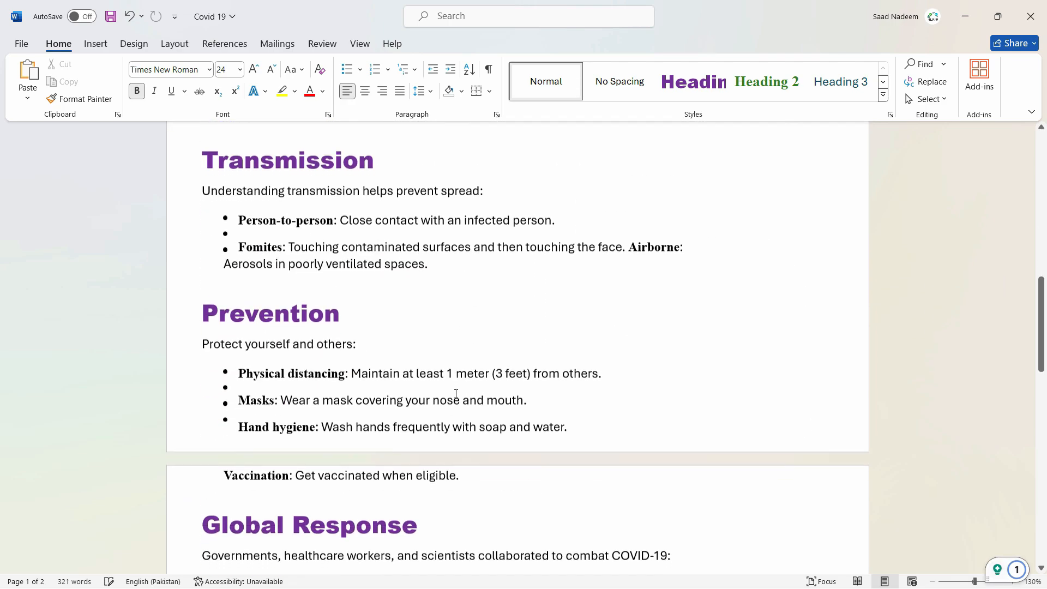
scroll(455, 393, down, 3)
scroll(455, 393, up, 8)
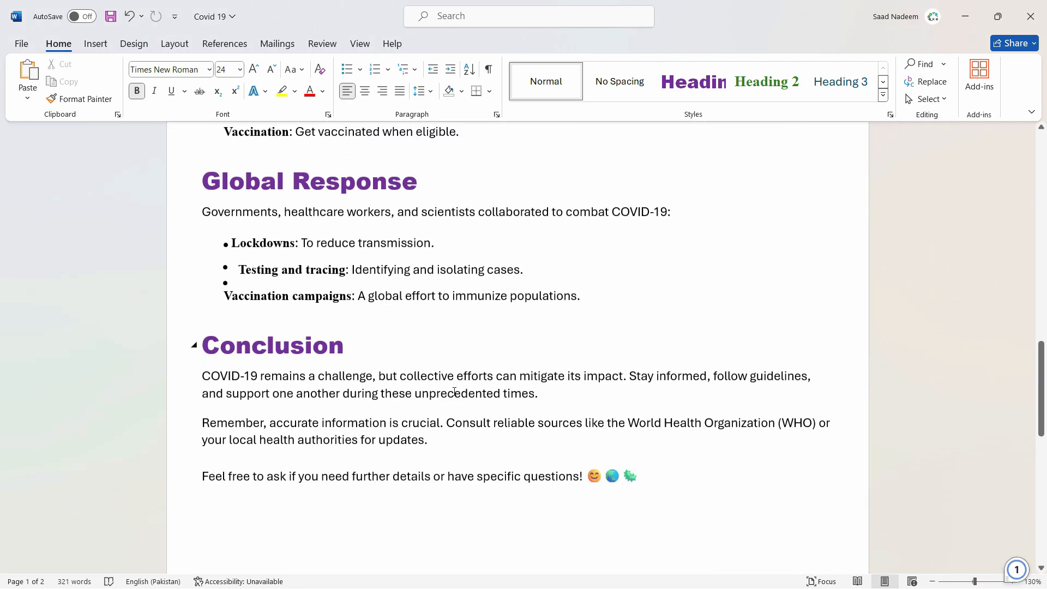
scroll(455, 387, up, 10)
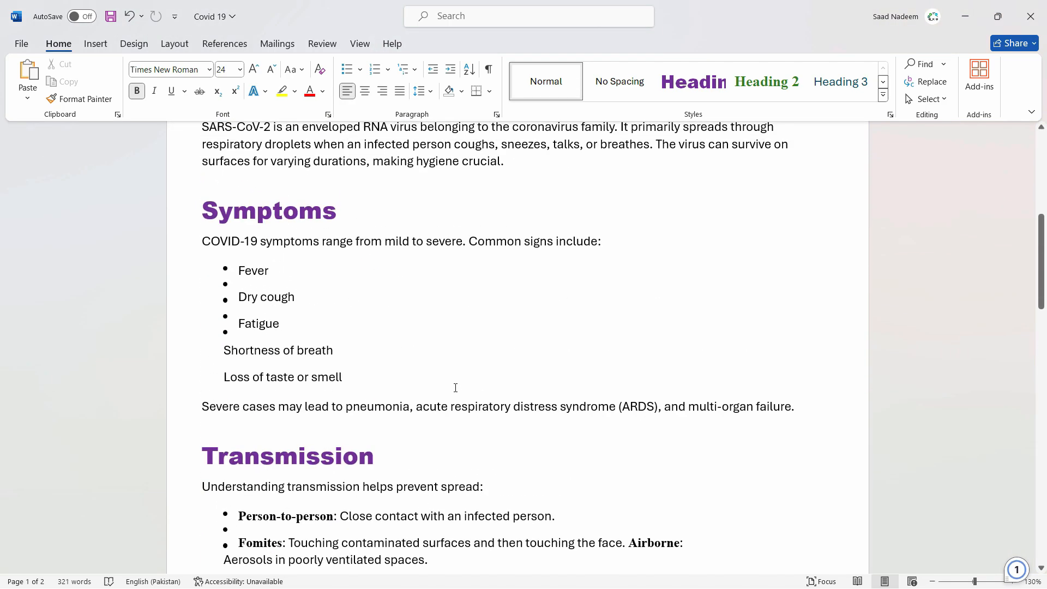